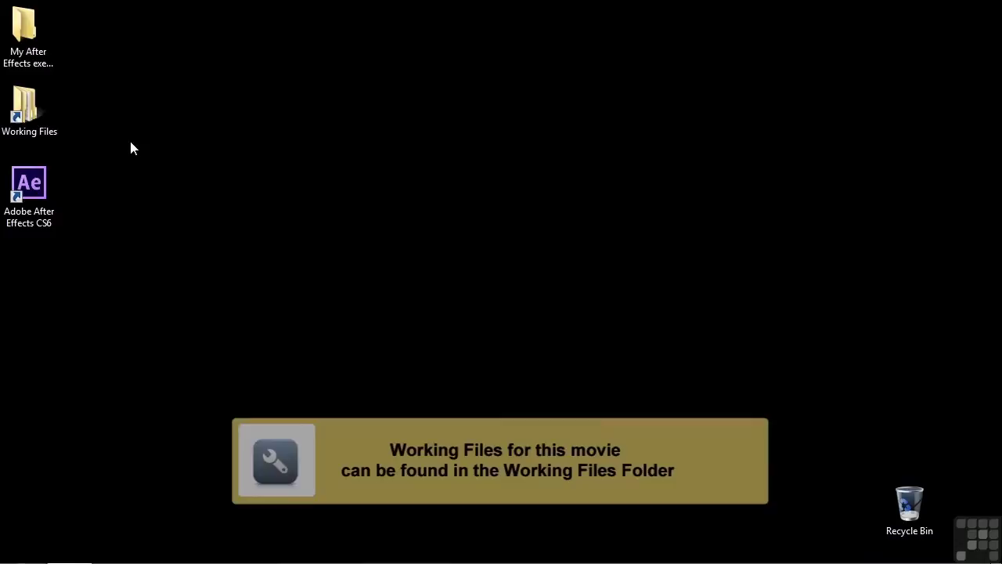
- In Windows Explorer, open 0502-animating.aep from Working Files > After Effects projects
double_click(37, 118)
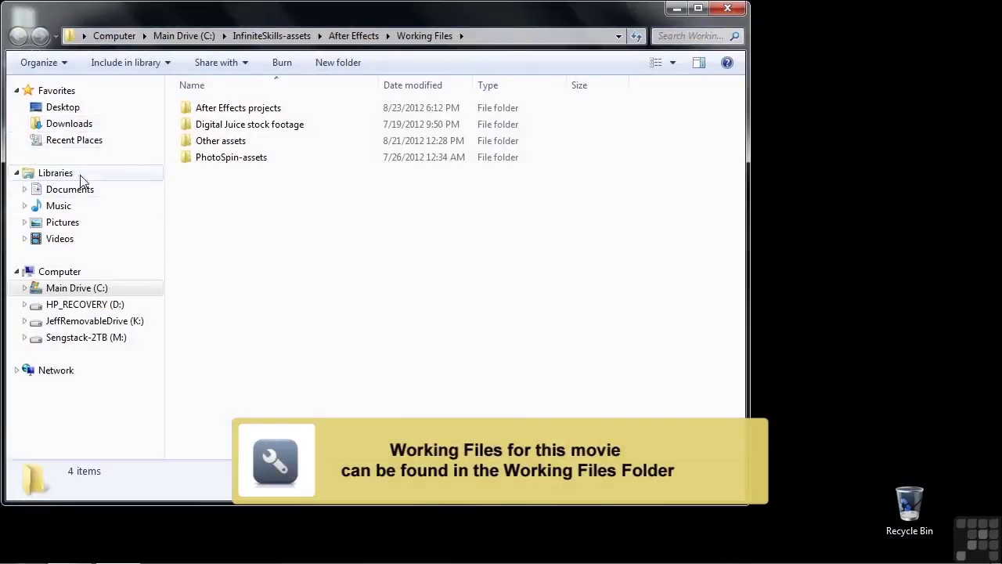
click(217, 113)
double_click(217, 114)
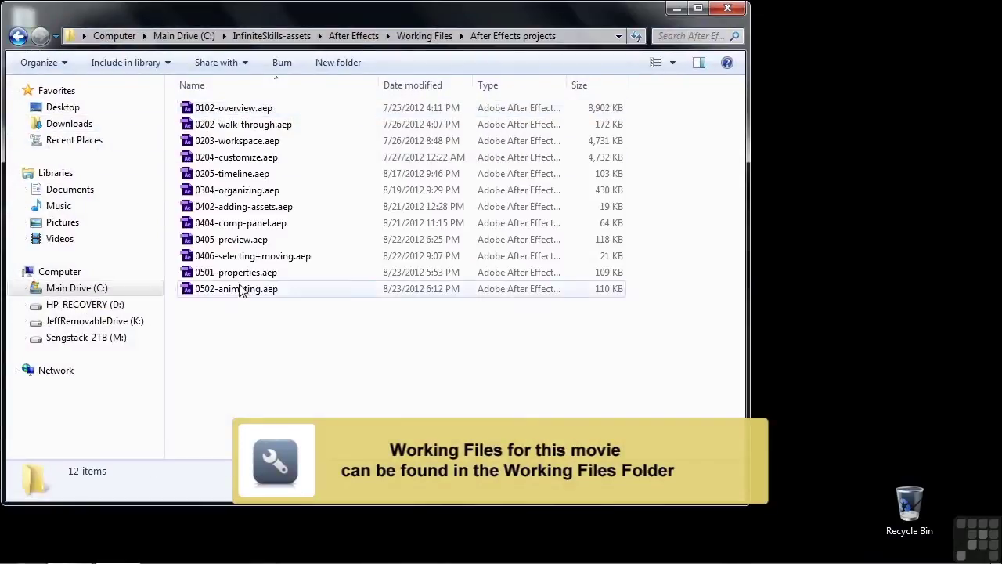
double_click(210, 291)
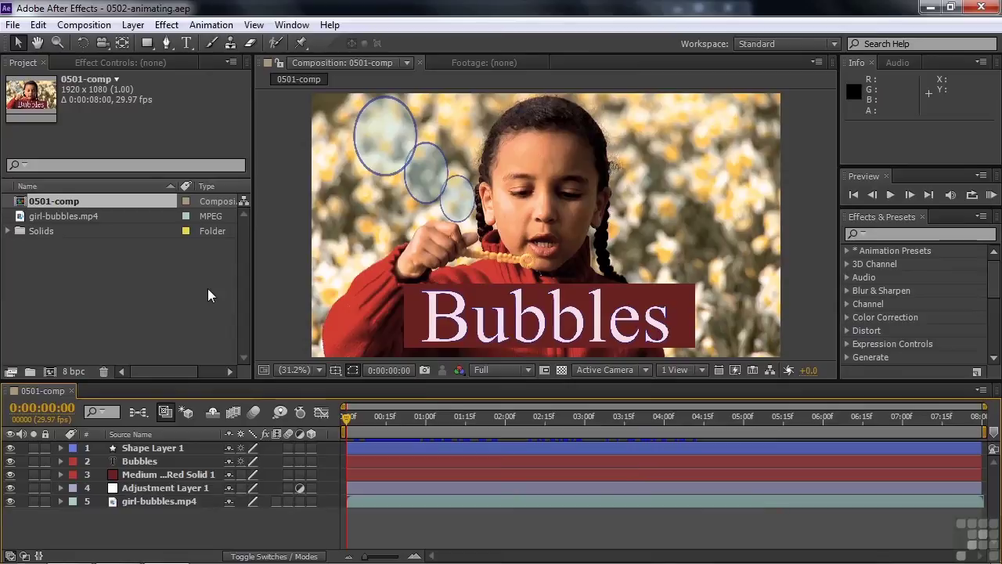
- Inspect the Bubbles layer's Transform properties, collapse them, and select the Bubbles title layer
click(61, 461)
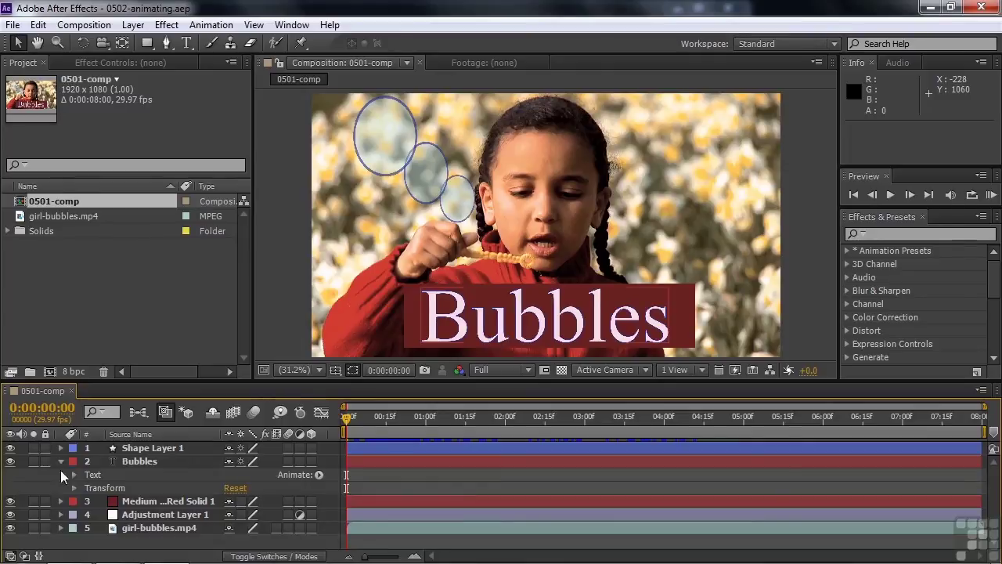
click(72, 488)
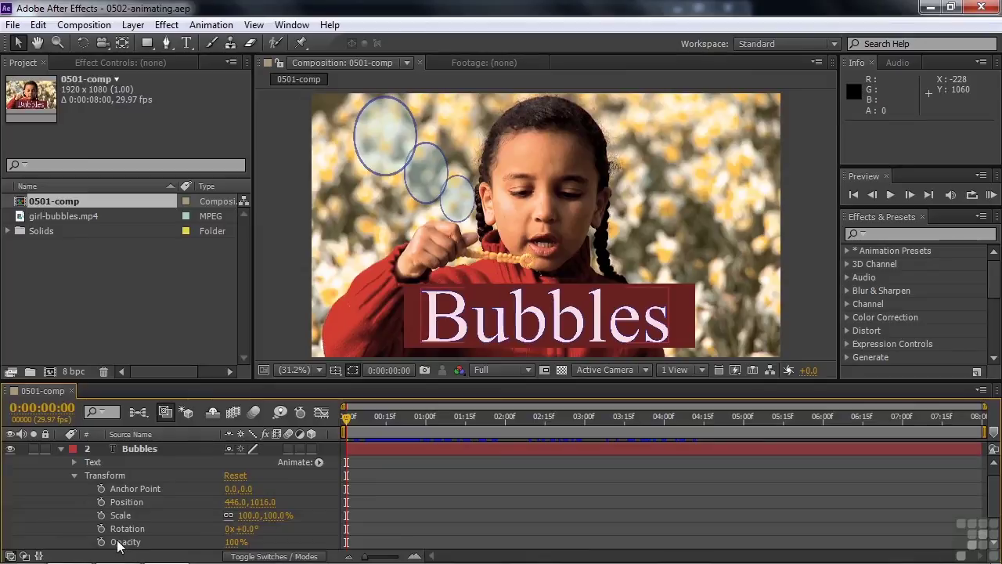
click(75, 476)
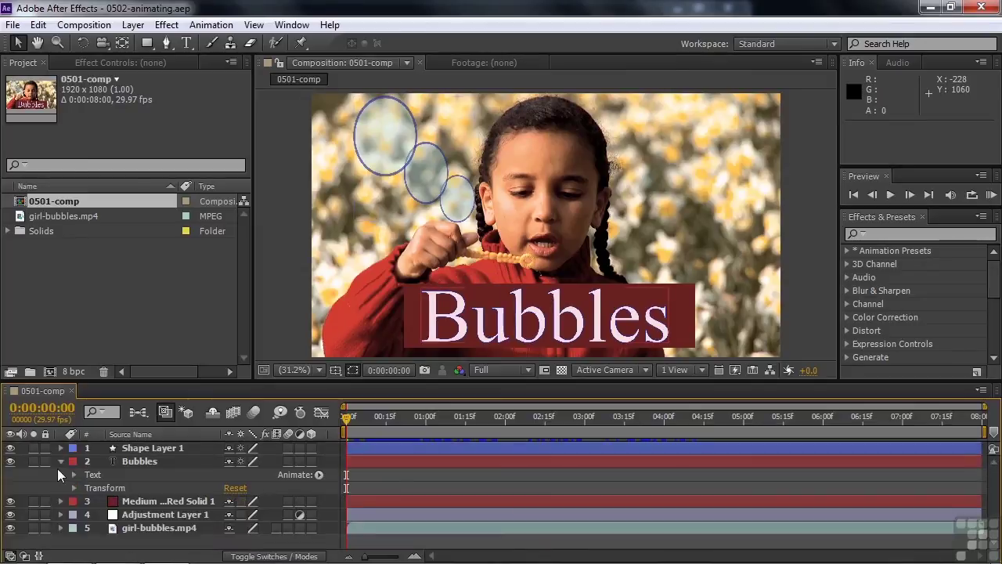
click(61, 461)
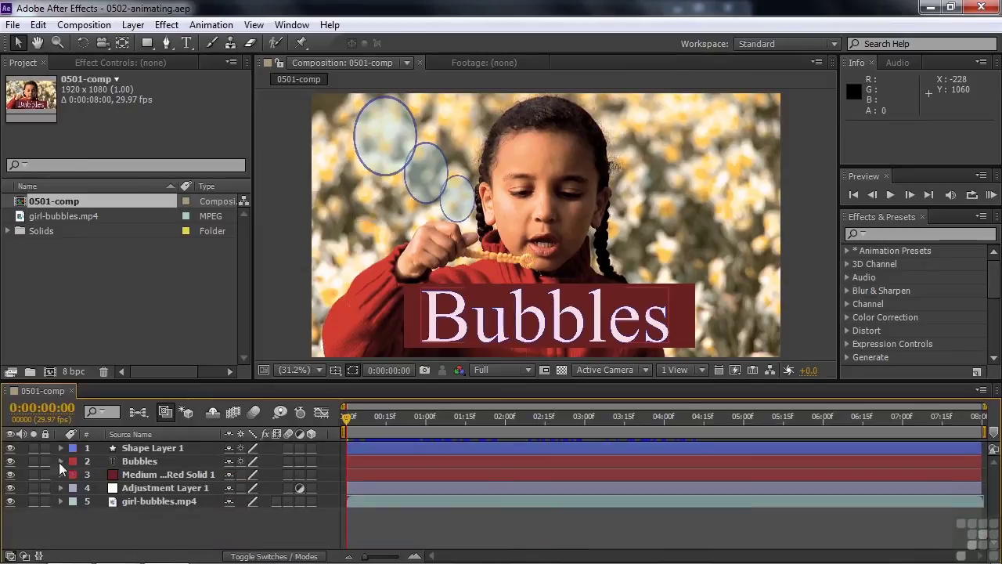
click(114, 462)
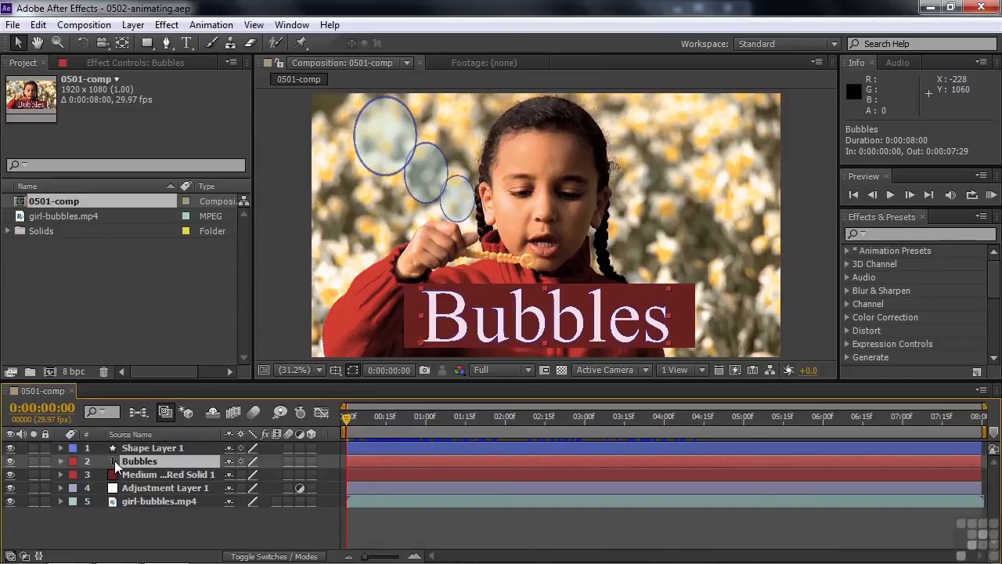
- Show the Bubbles title's Opacity and set its first keyframe at 0:00:01:29
key(t)
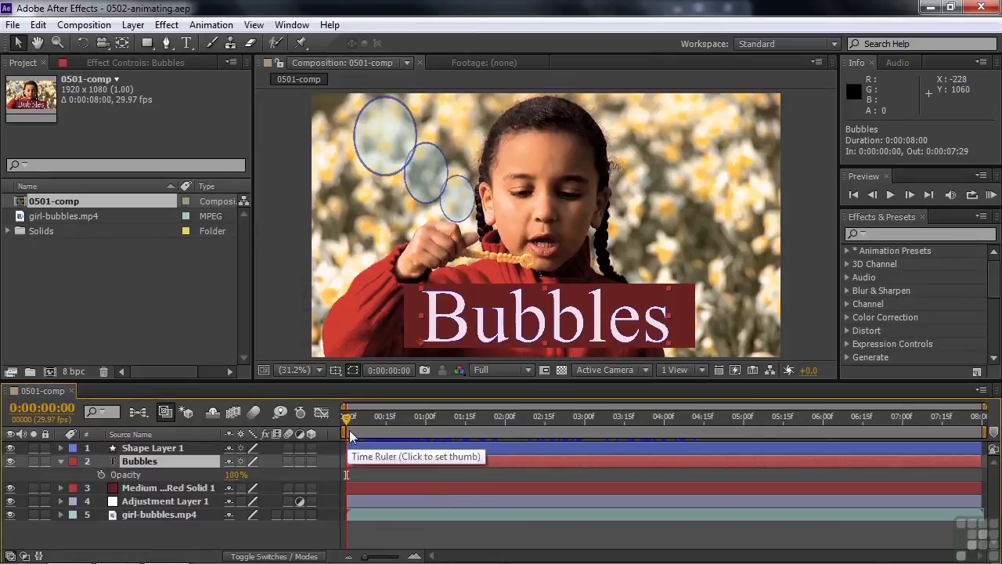
click(359, 423)
drag(376, 422, 505, 436)
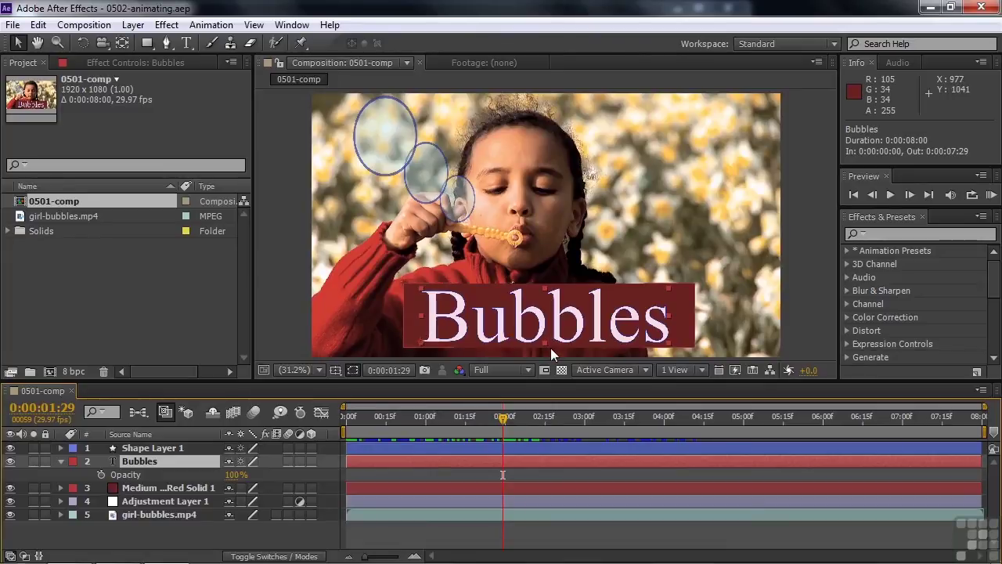
click(104, 474)
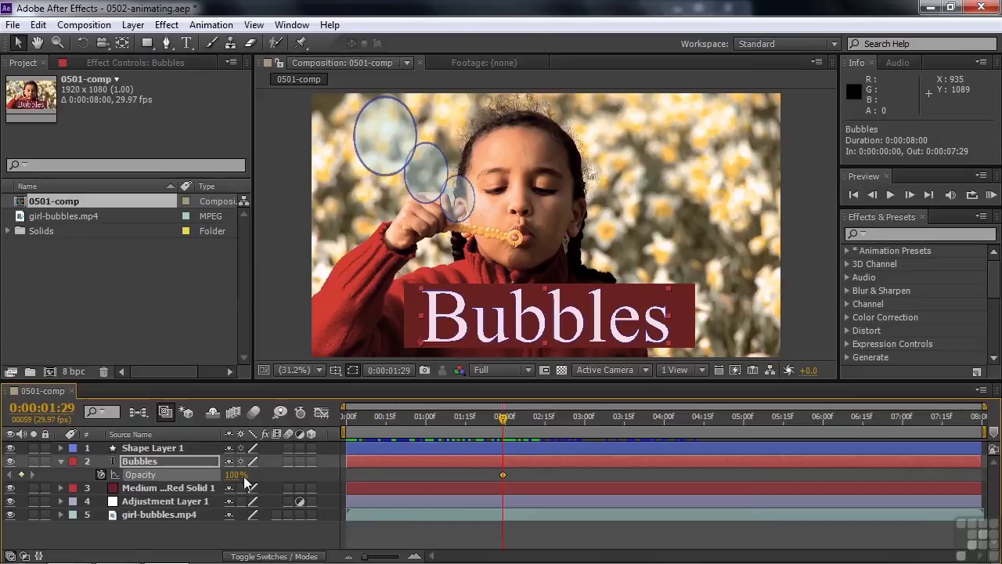
- Add a second Opacity keyframe at 0:00:02:23 and check both keyframes
click(506, 418)
drag(506, 418, 569, 421)
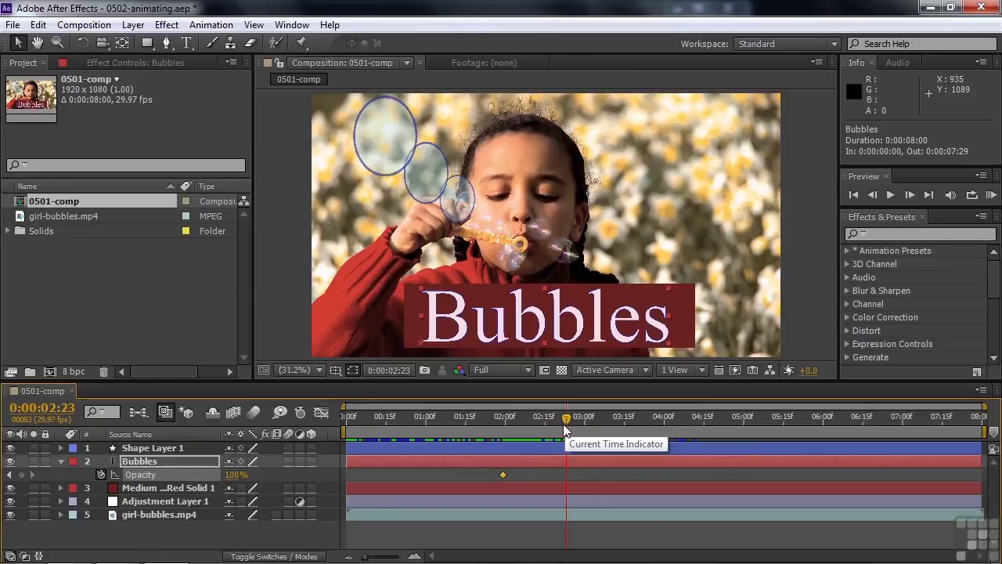
click(21, 475)
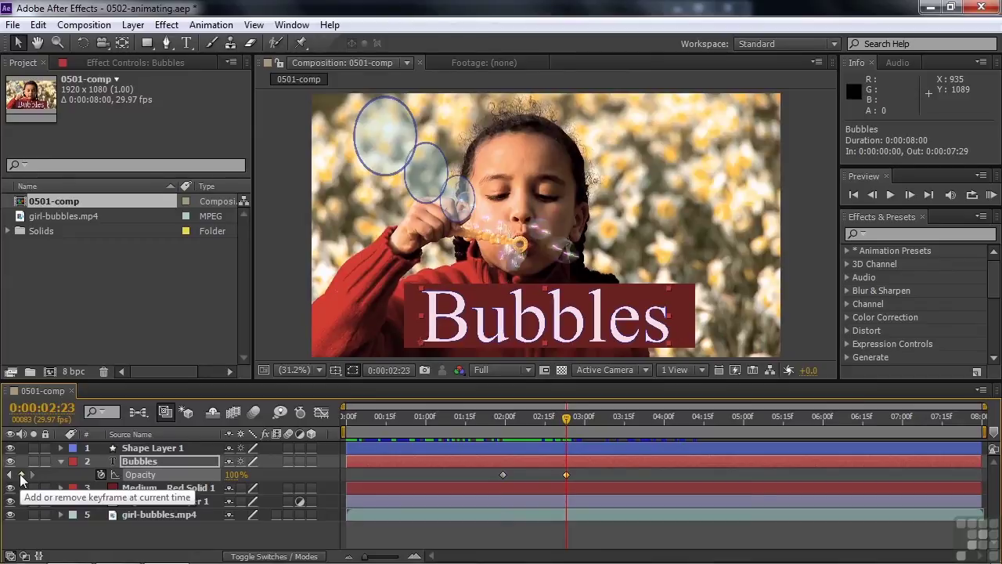
click(9, 475)
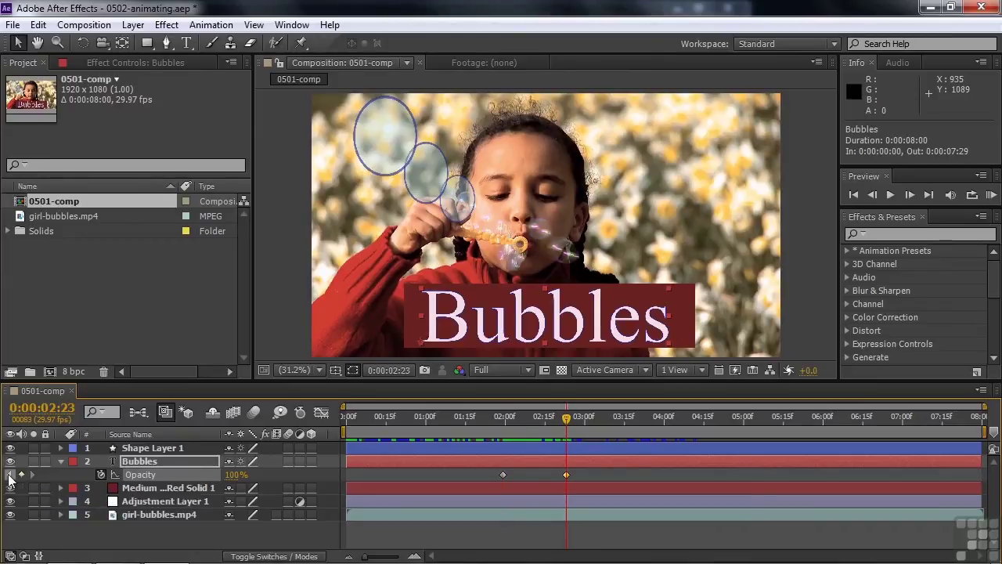
click(33, 475)
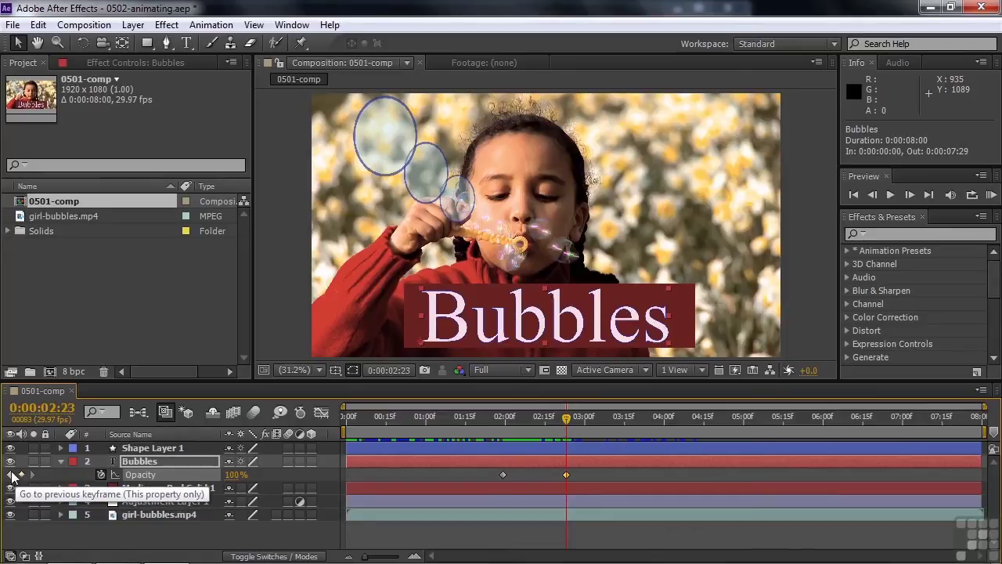
click(10, 474)
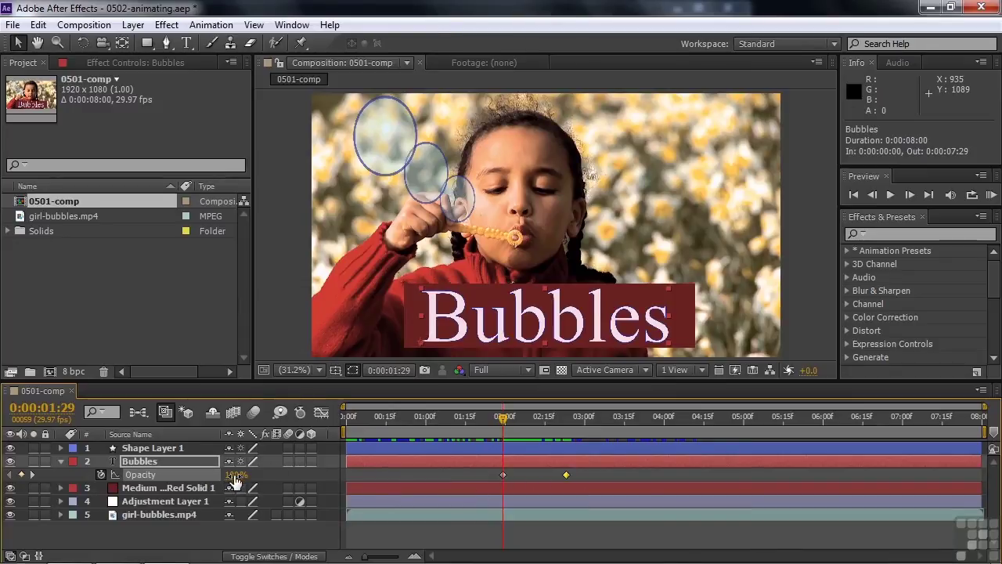
- Lower the title's first Opacity keyframe to 0% and preview the fade-in
drag(235, 482, 89, 514)
drag(502, 423, 494, 422)
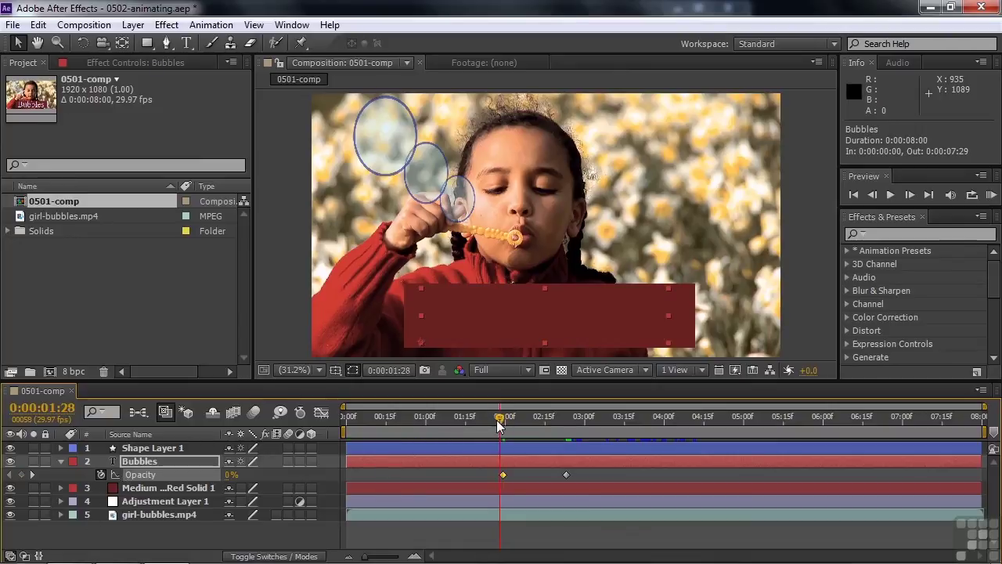
key(space)
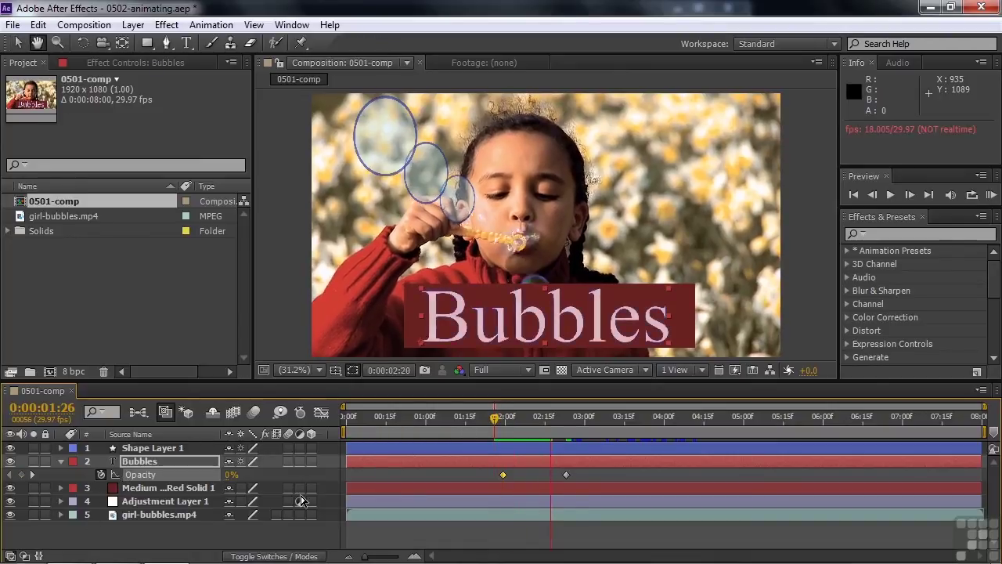
click(300, 500)
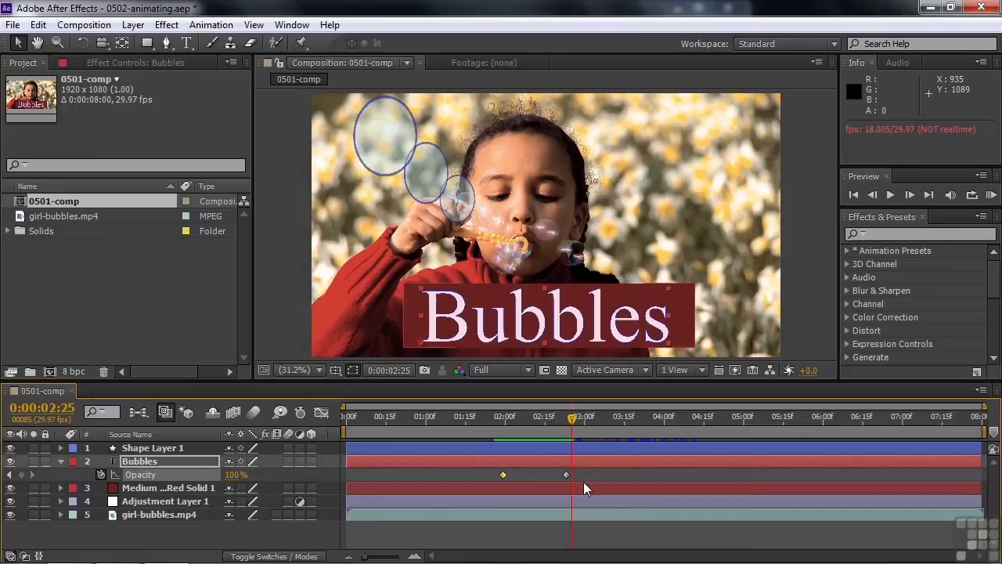
- Move the full-opacity keyframe later to about 0:00:03:15 and preview the slower fade
drag(572, 421, 501, 430)
mouse_move(503, 474)
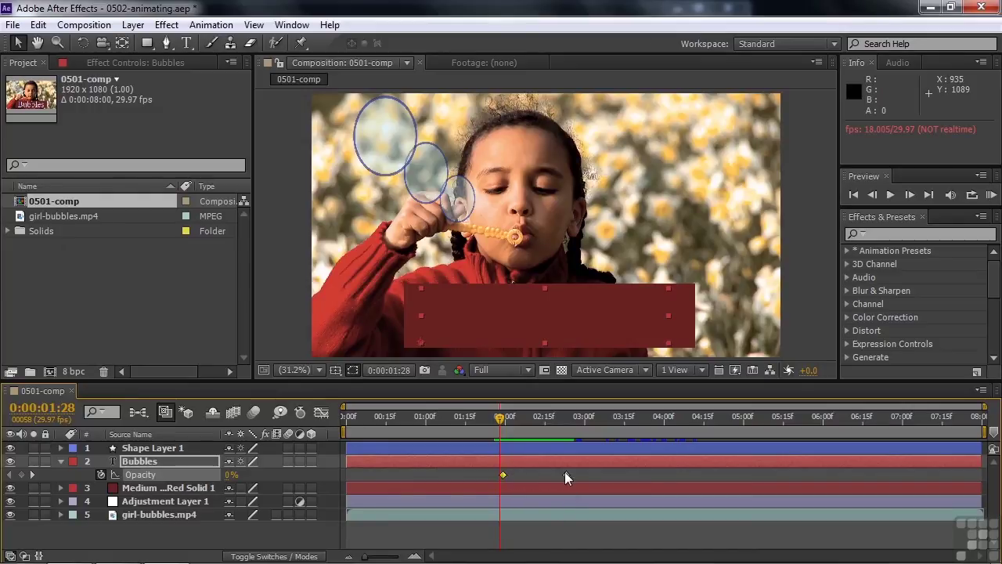
mouse_move(566, 473)
drag(565, 473, 617, 479)
key(space)
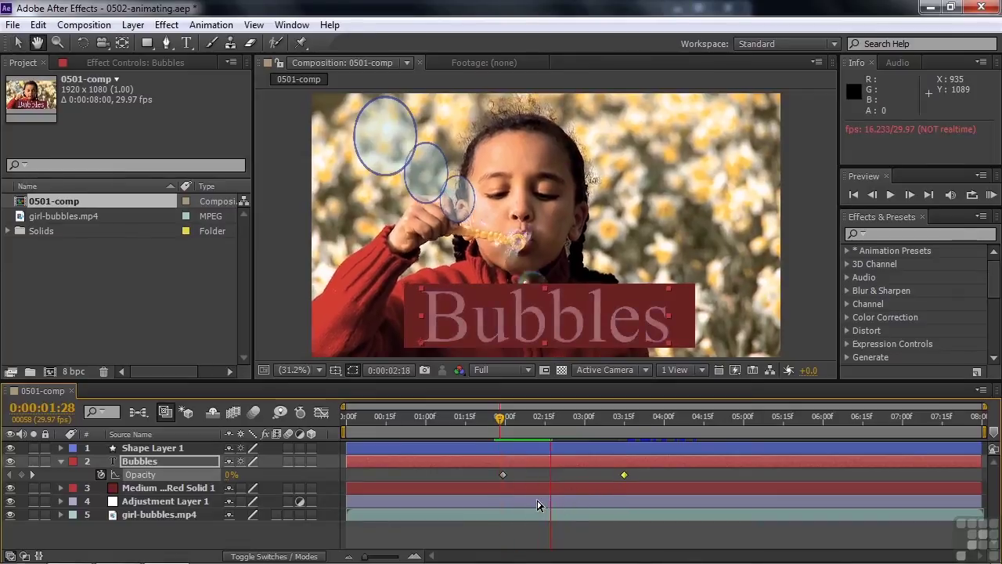
key(space)
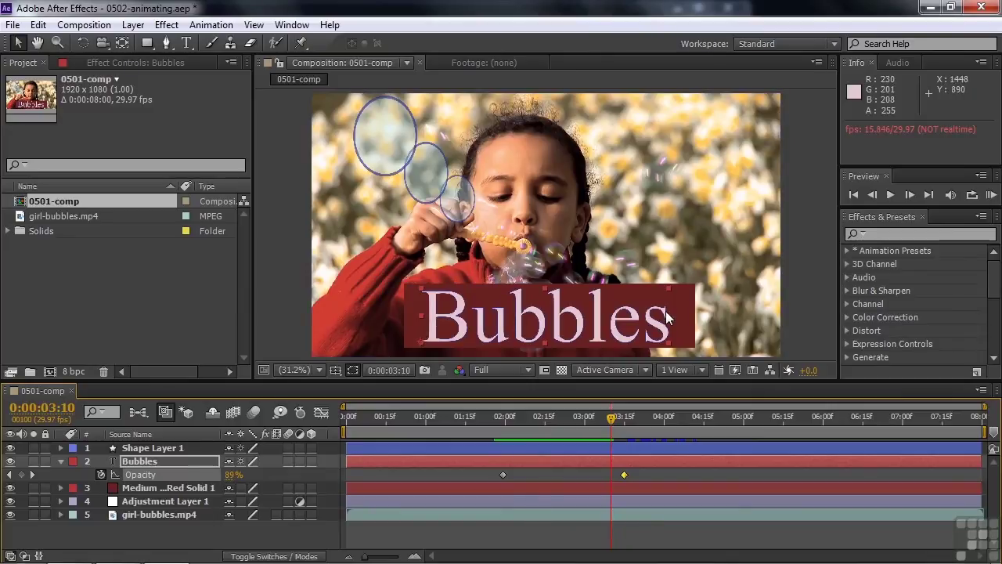
- Select the Medium Gray-Red Solid 1 layer and reveal its Opacity property
click(123, 489)
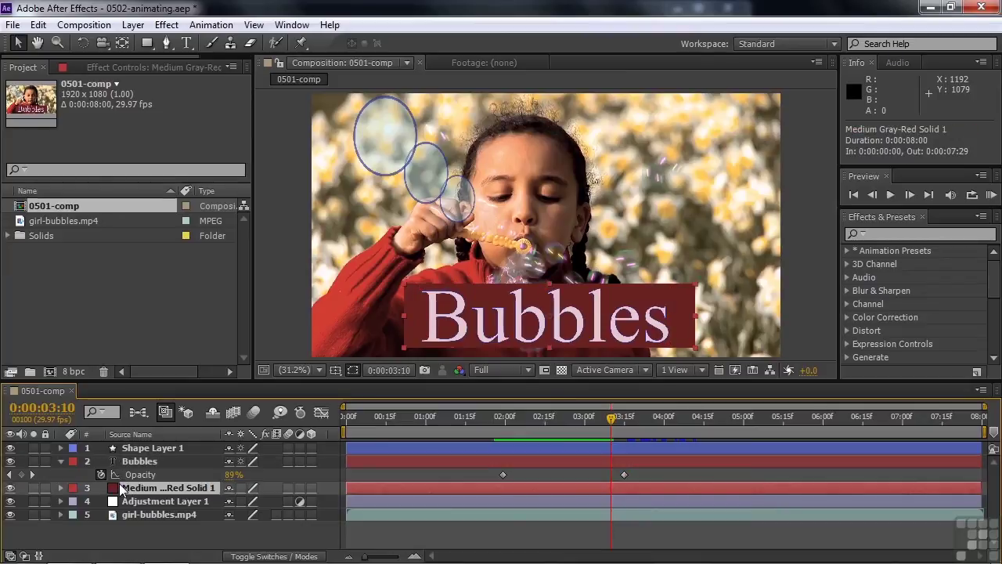
key(t)
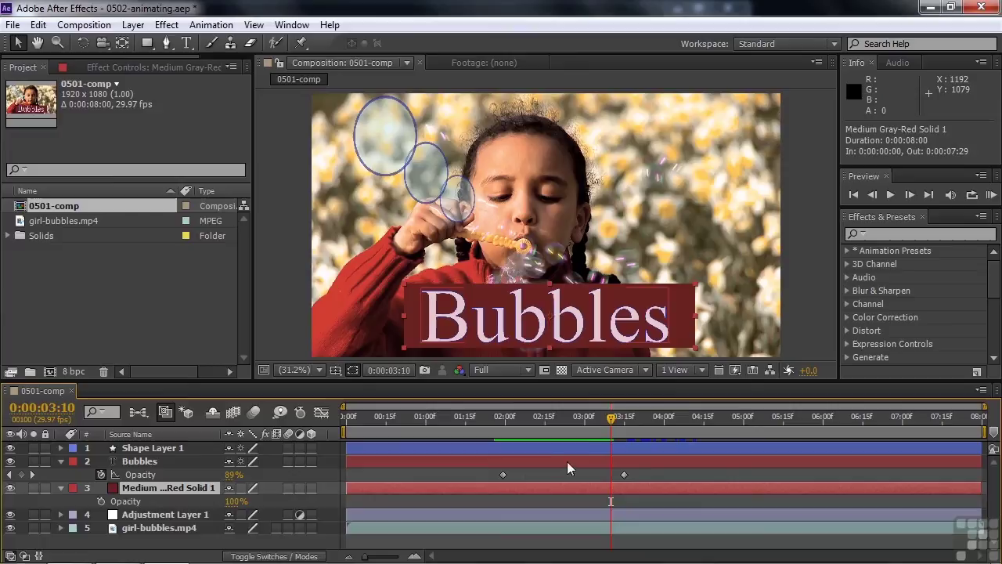
click(9, 474)
click(182, 501)
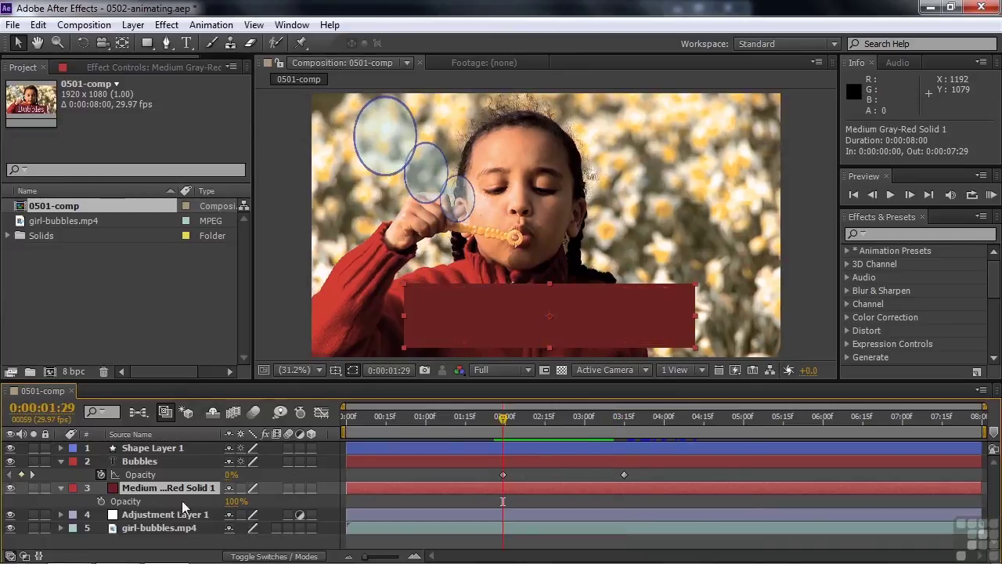
- Add Opacity keyframes to the red solid, then undo both with Ctrl+Z
click(101, 501)
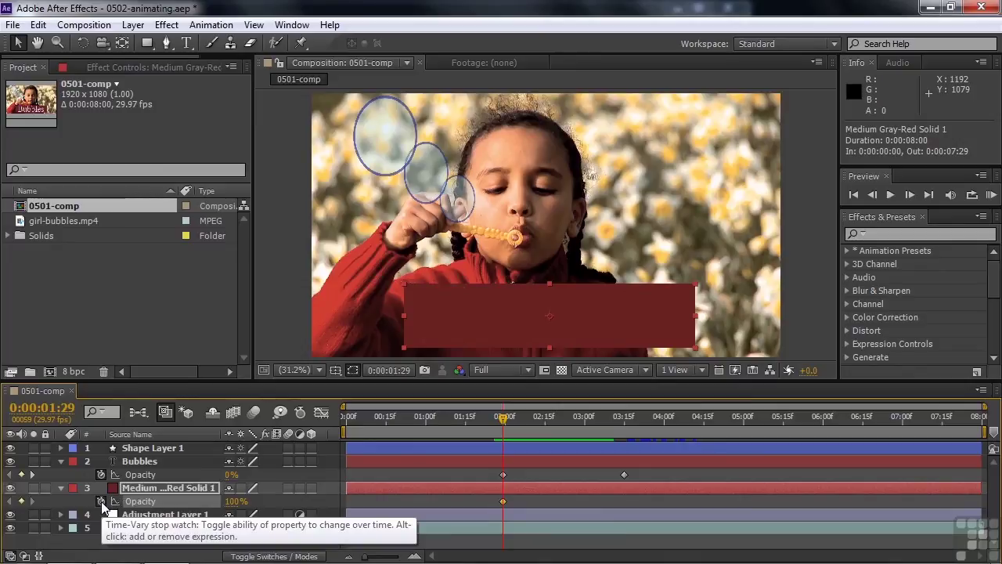
click(32, 475)
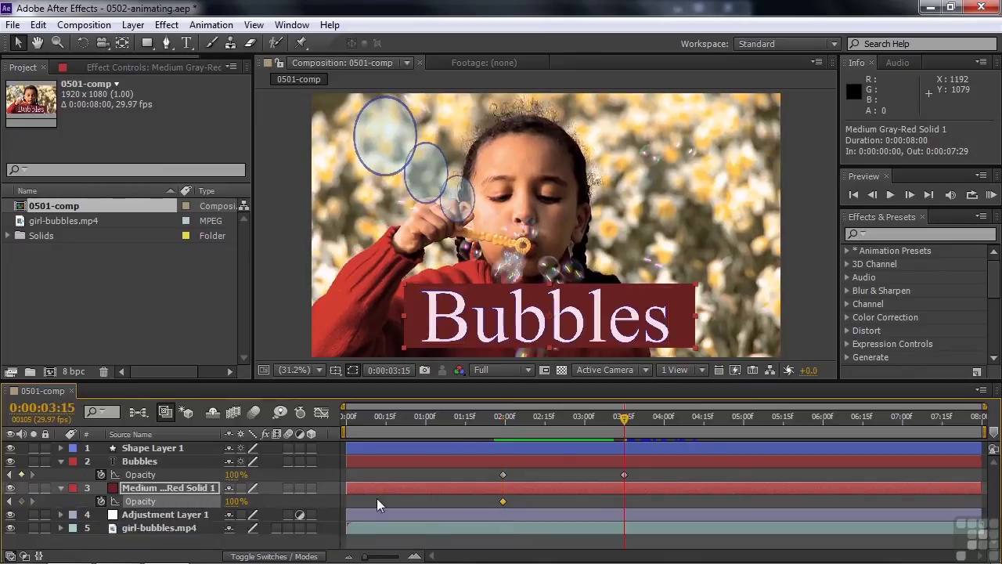
click(21, 501)
key(ctrl+z)
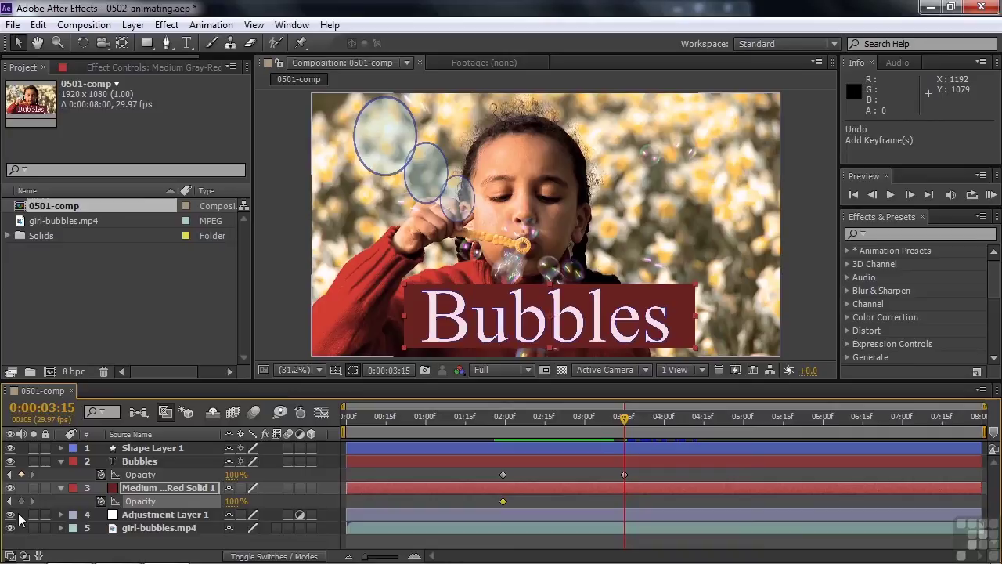
key(ctrl+z)
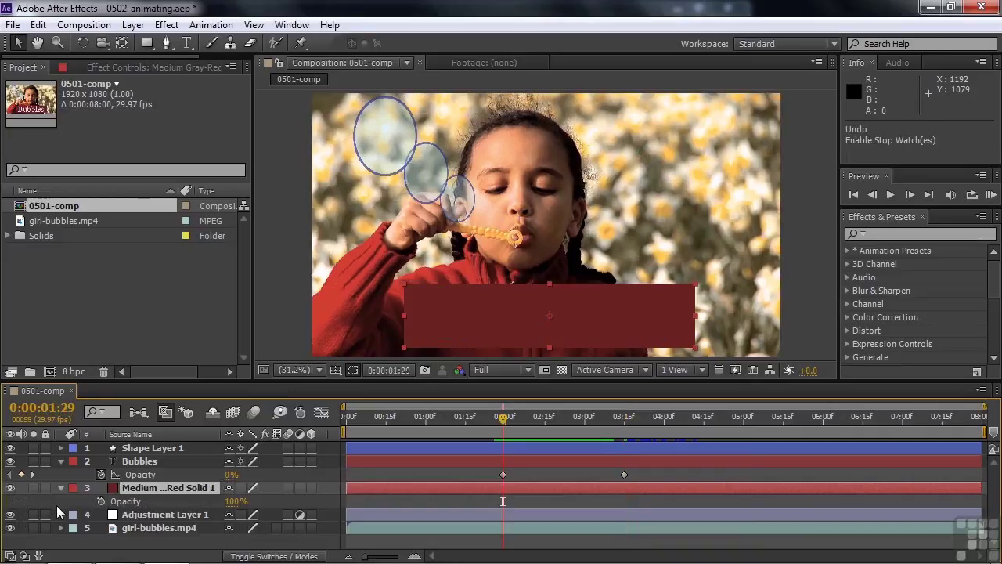
- Copy the Bubbles title's two Opacity keyframes and paste them onto the red solid layer
click(148, 472)
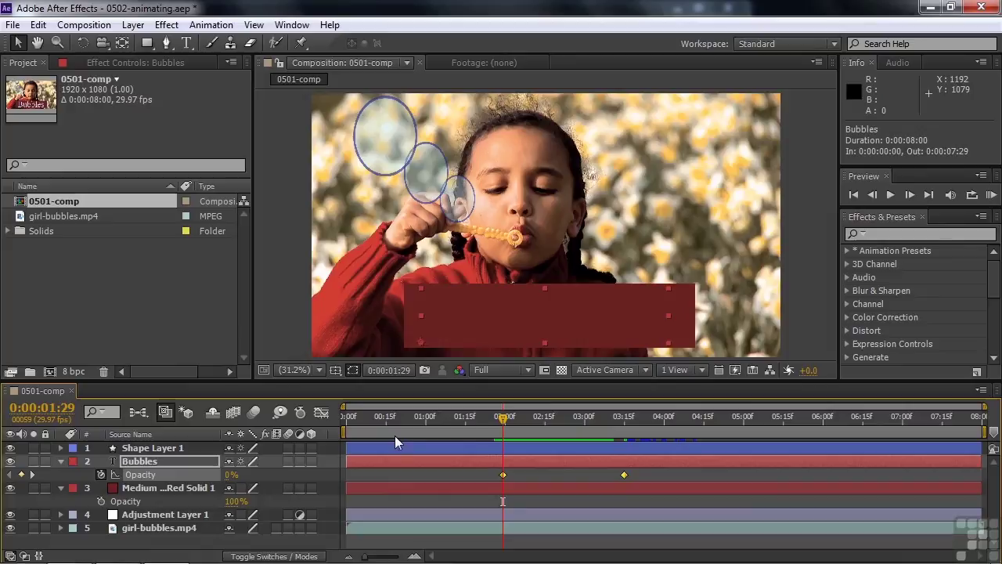
click(45, 26)
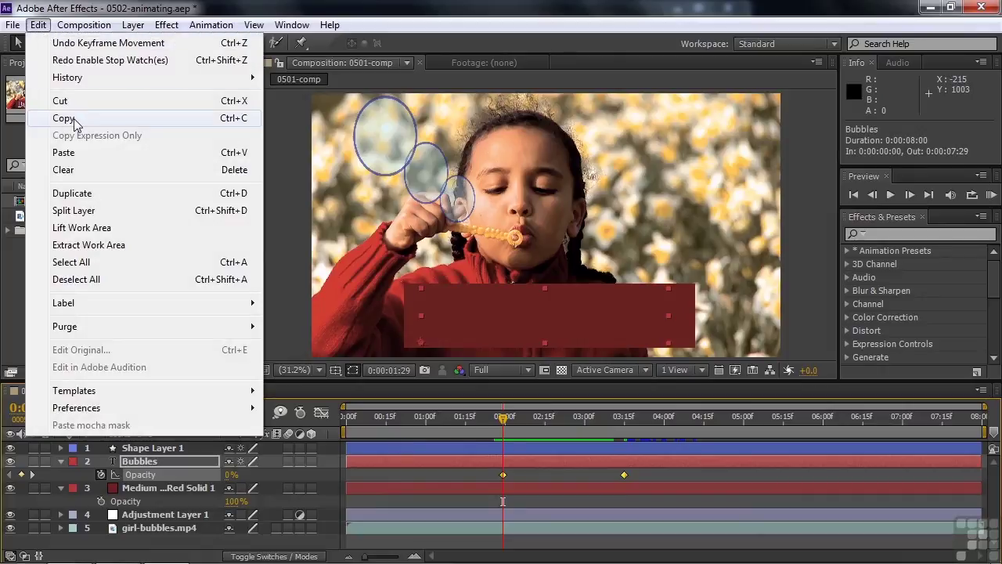
click(217, 119)
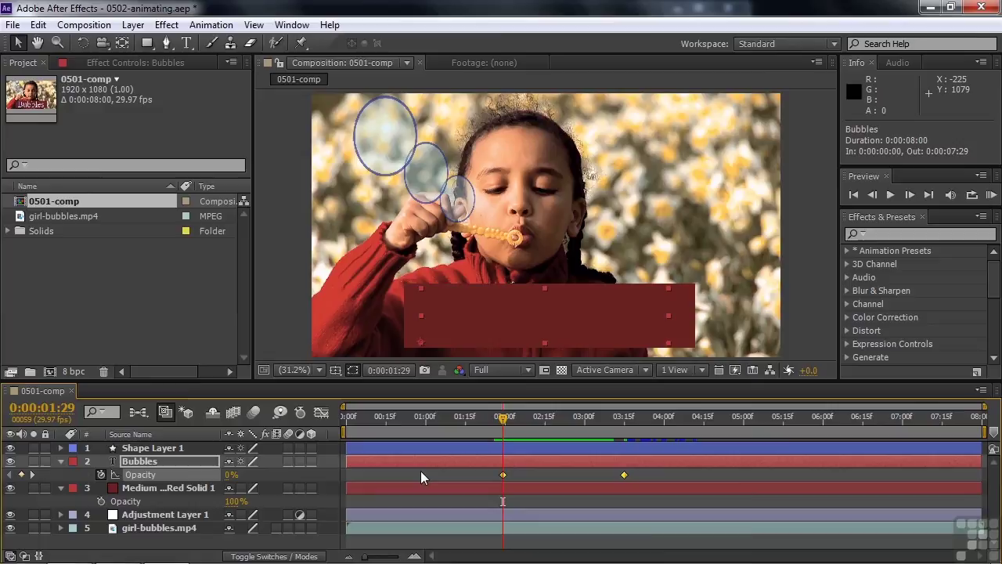
key(ctrl+c)
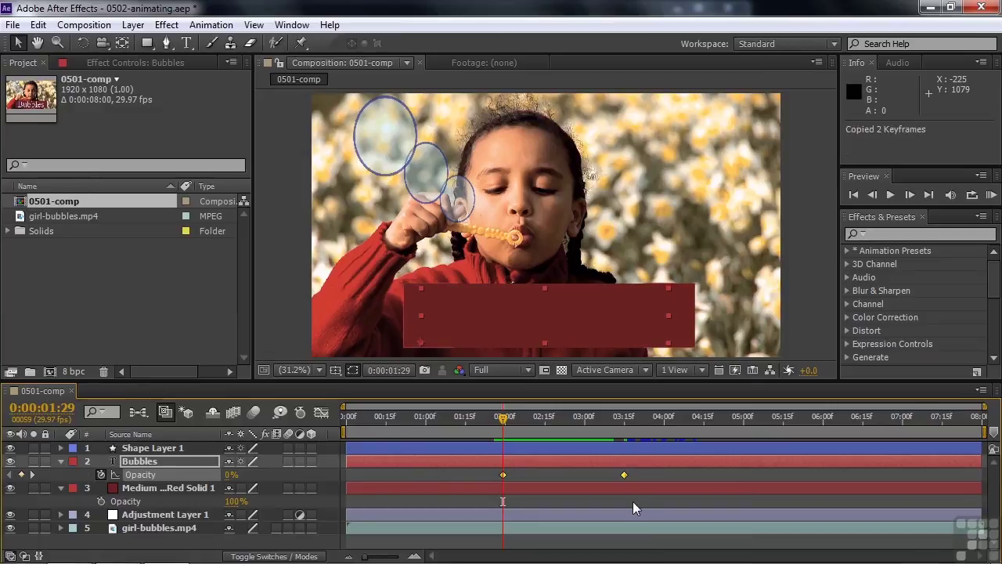
click(124, 502)
key(ctrl+v)
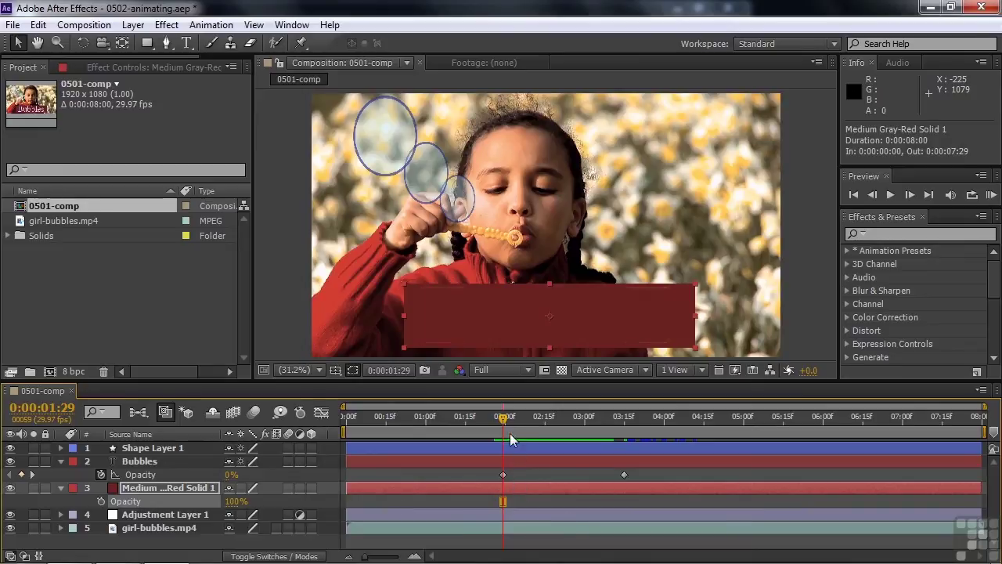
- Paste the opacity keyframes onto the red solid's Opacity and preview the fade
key(Page_Down)
drag(513, 422, 570, 421)
key(ctrl+v)
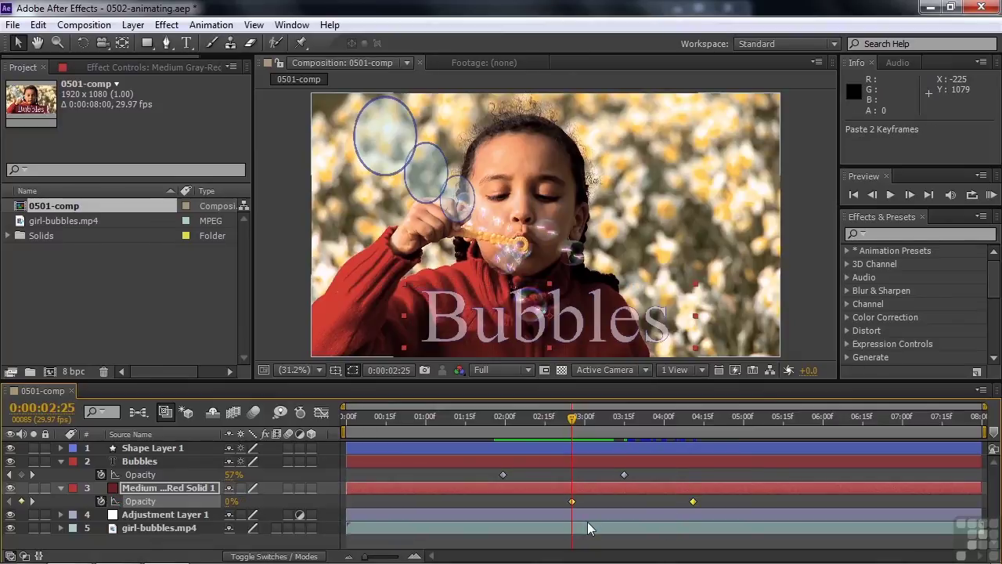
key(ctrl+v)
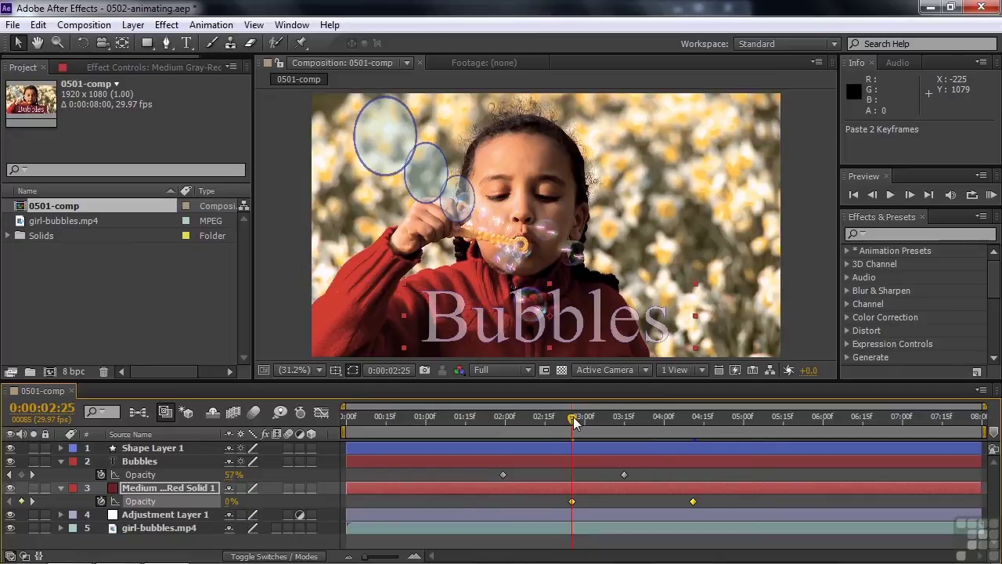
drag(573, 417, 486, 440)
key(space)
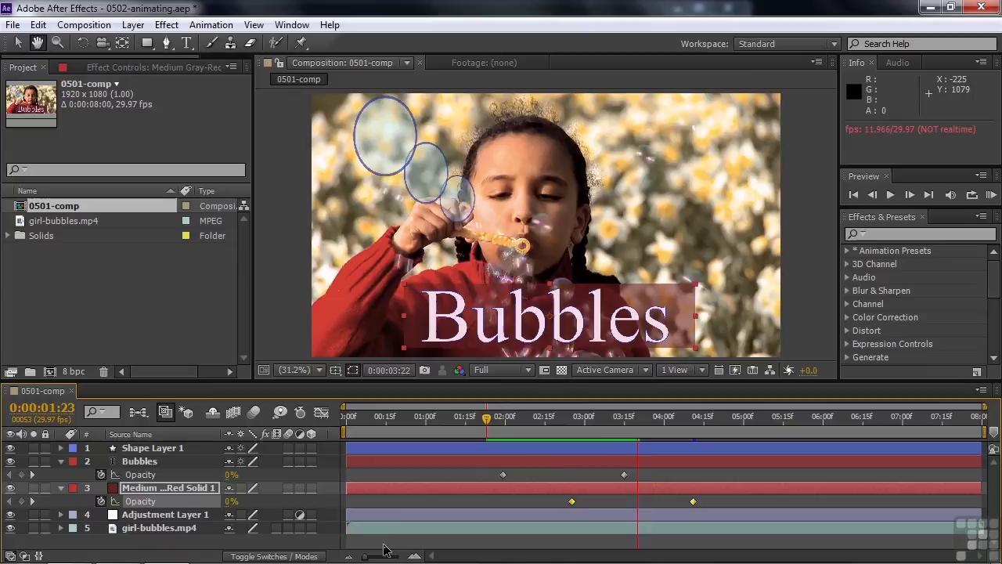
key(space)
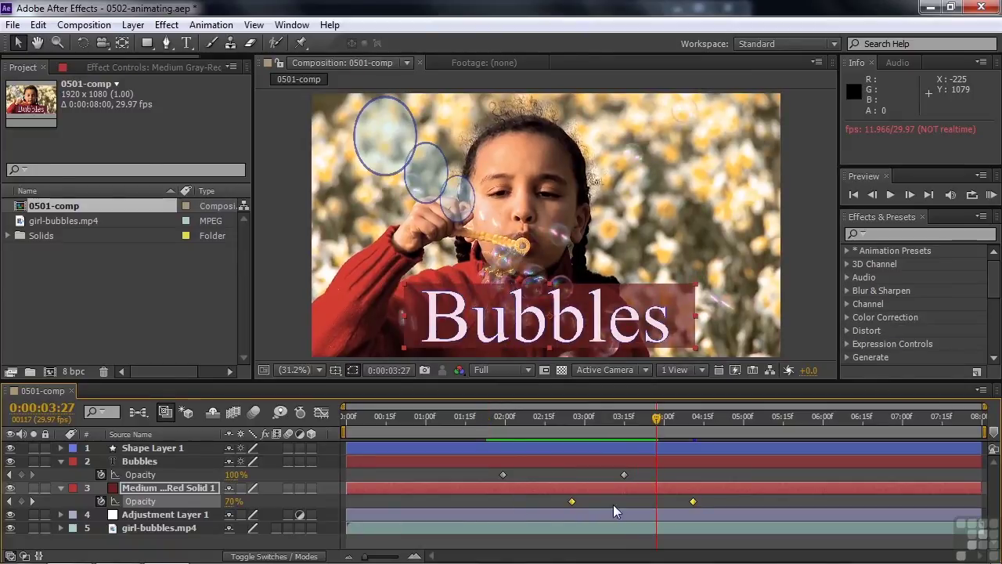
- Slide the solid's keyframes to line up with the title's, then preview both fading in
mouse_move(572, 501)
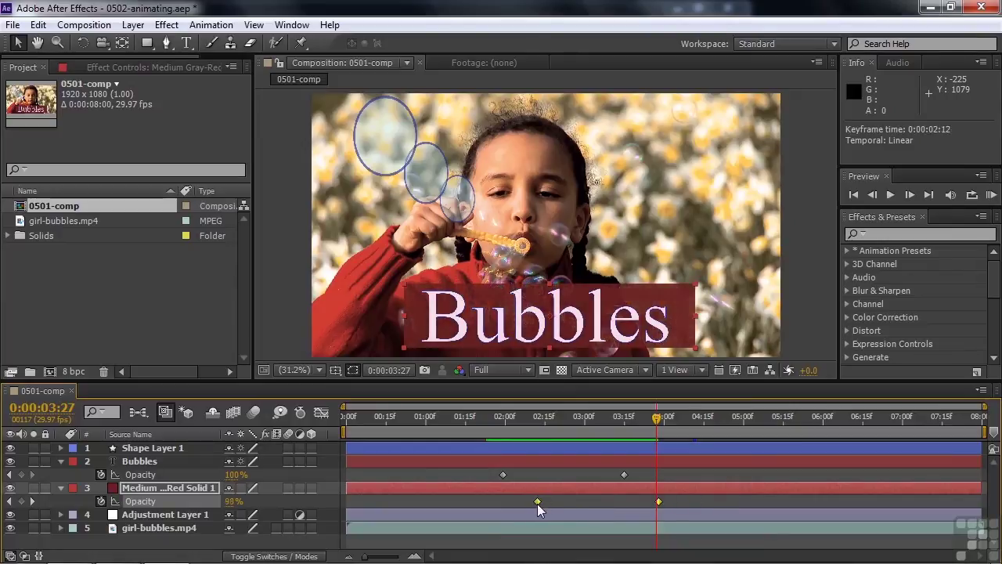
drag(572, 502, 534, 500)
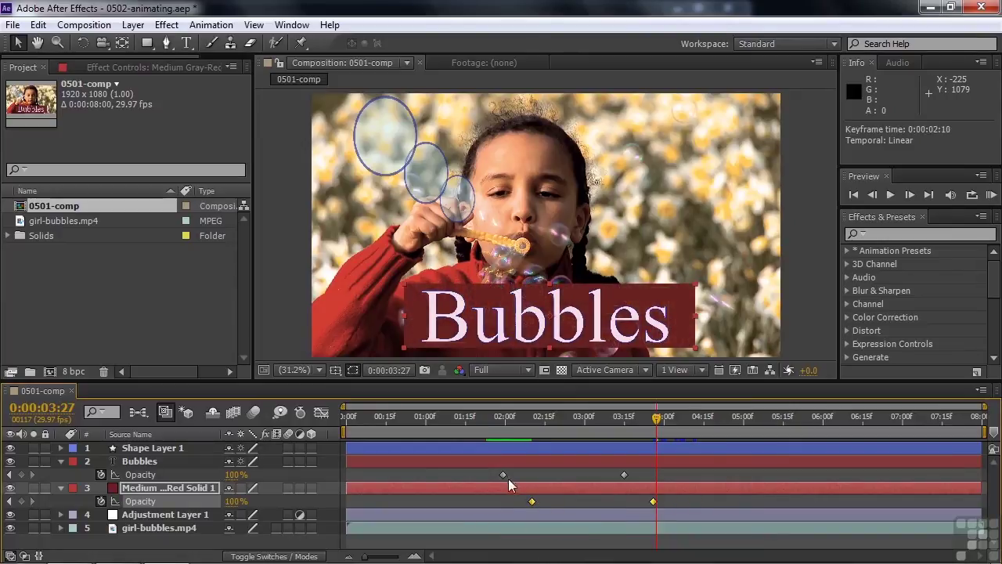
drag(533, 502, 502, 492)
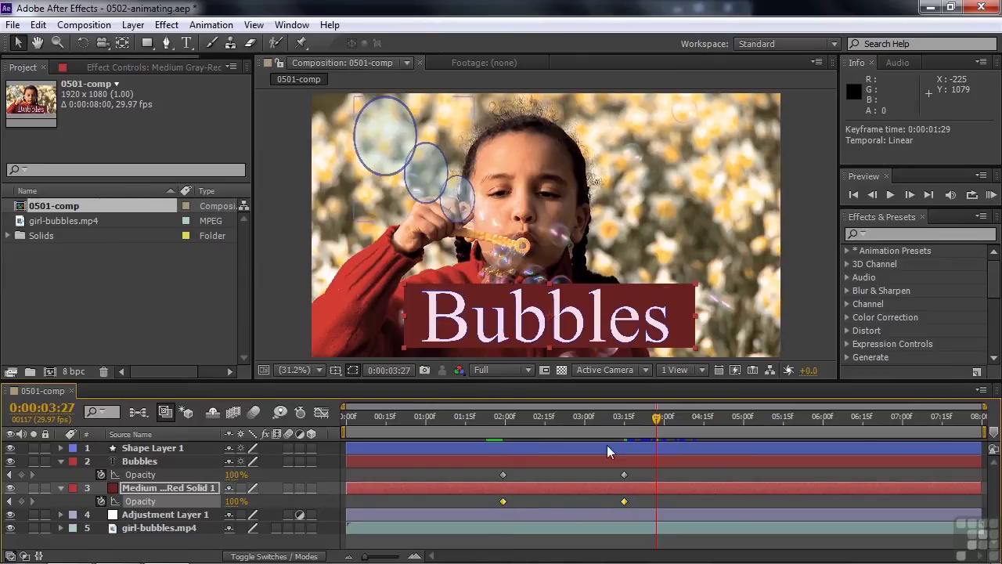
drag(656, 420, 477, 443)
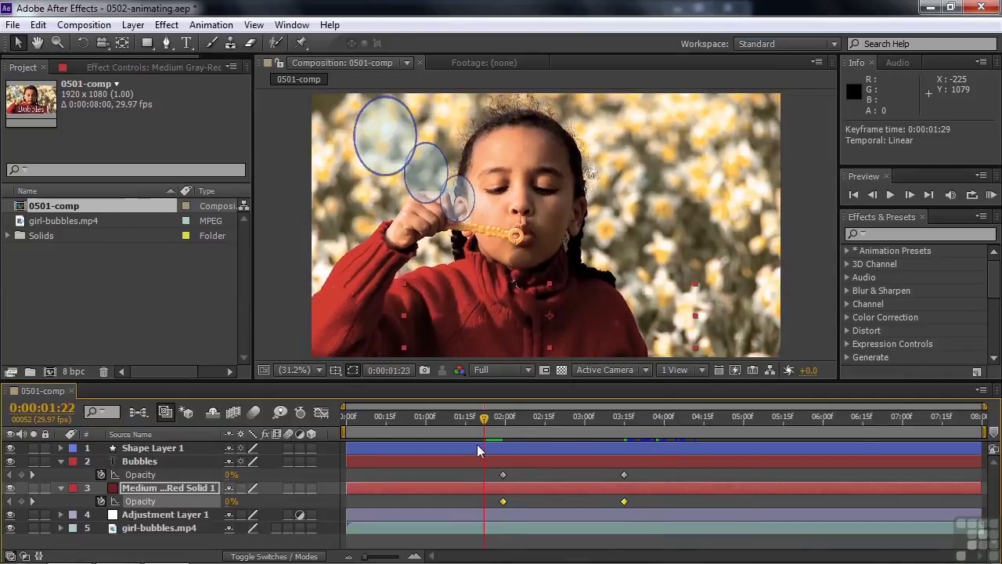
key(space)
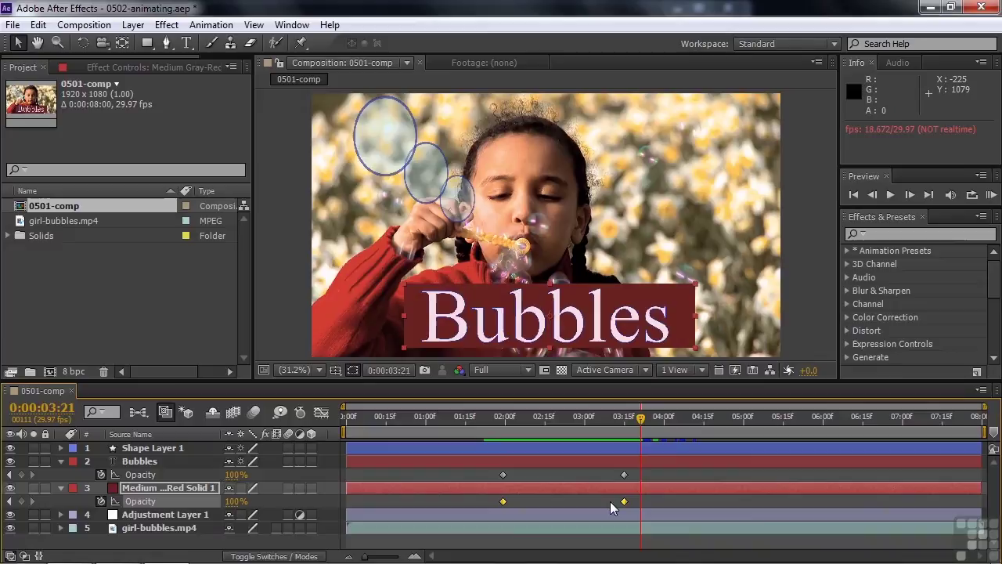
- Collapse the Bubbles and red solid layers and select Adjustment Layer 1
click(61, 461)
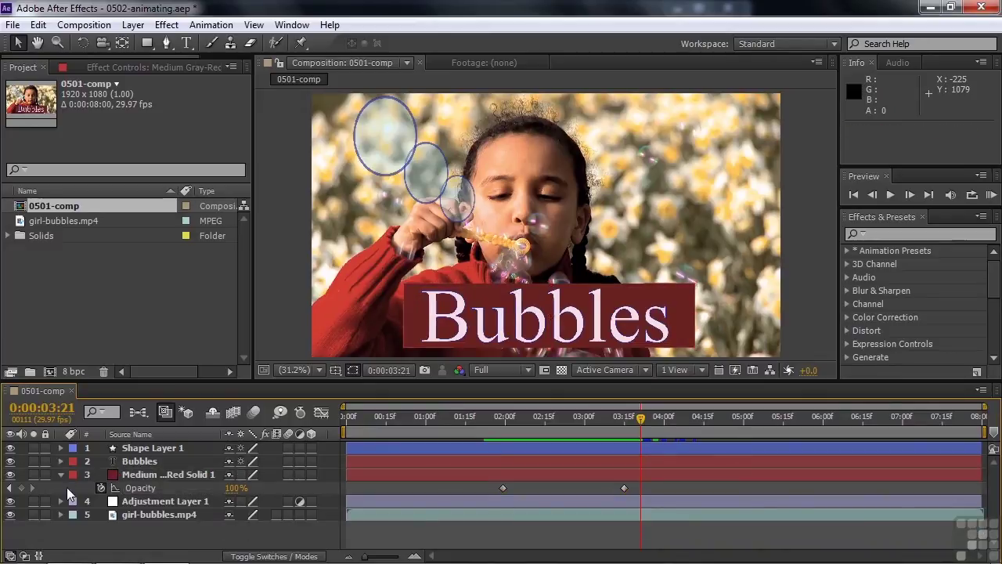
click(61, 474)
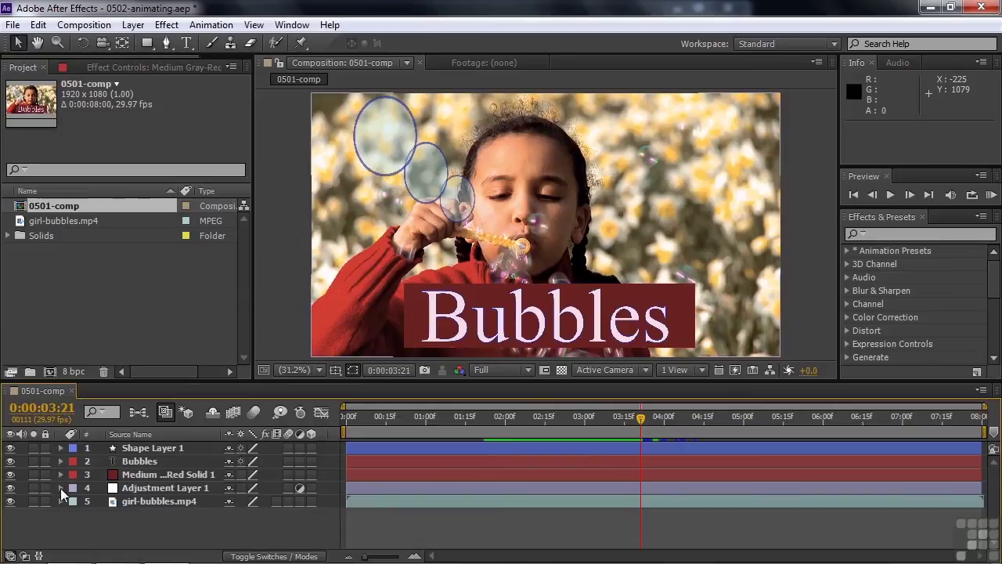
click(61, 488)
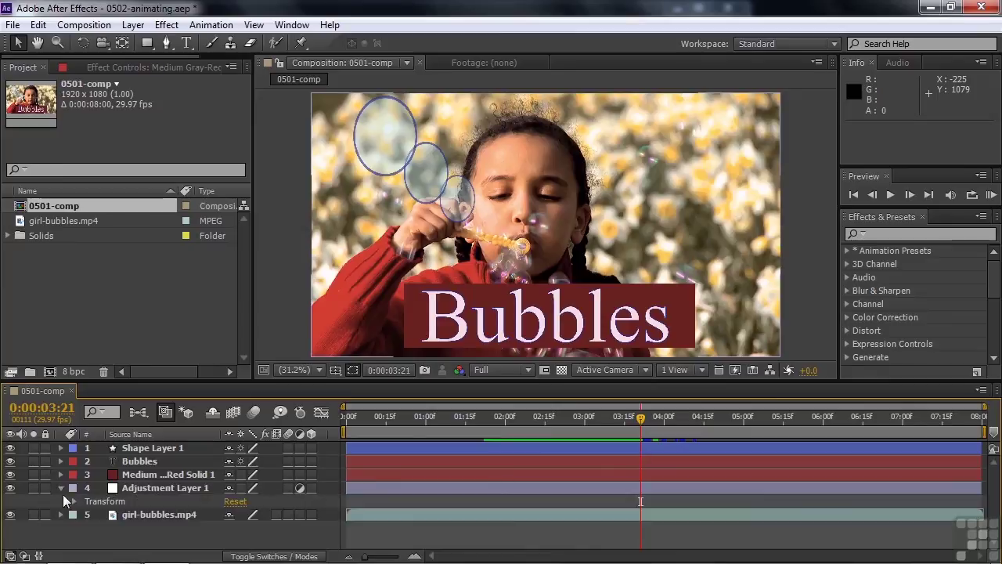
click(71, 502)
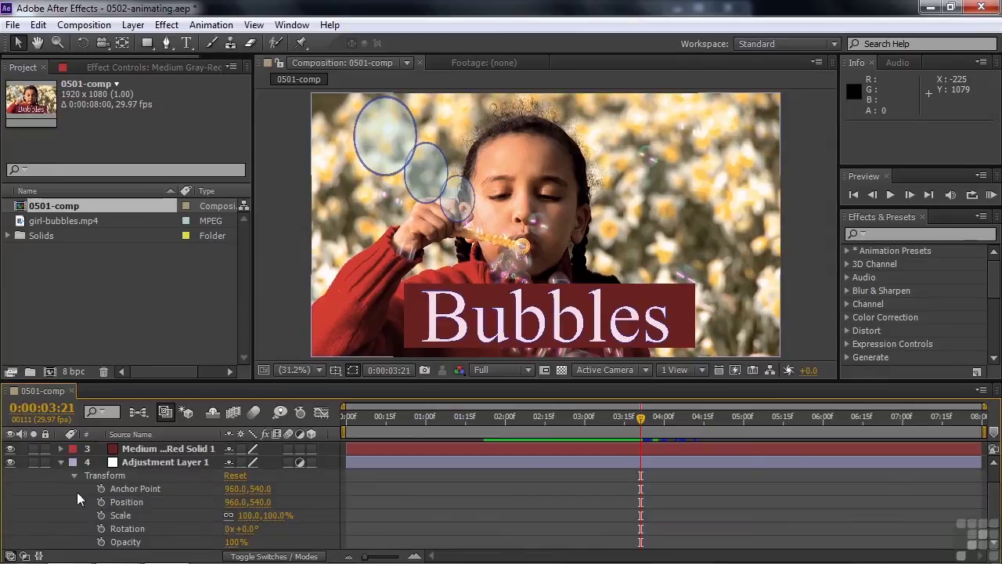
click(62, 462)
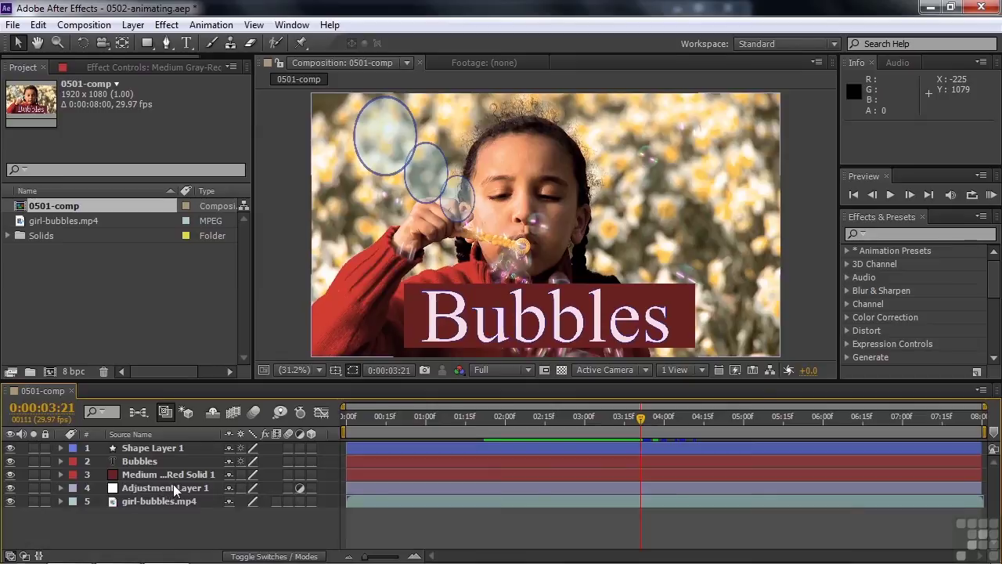
click(115, 490)
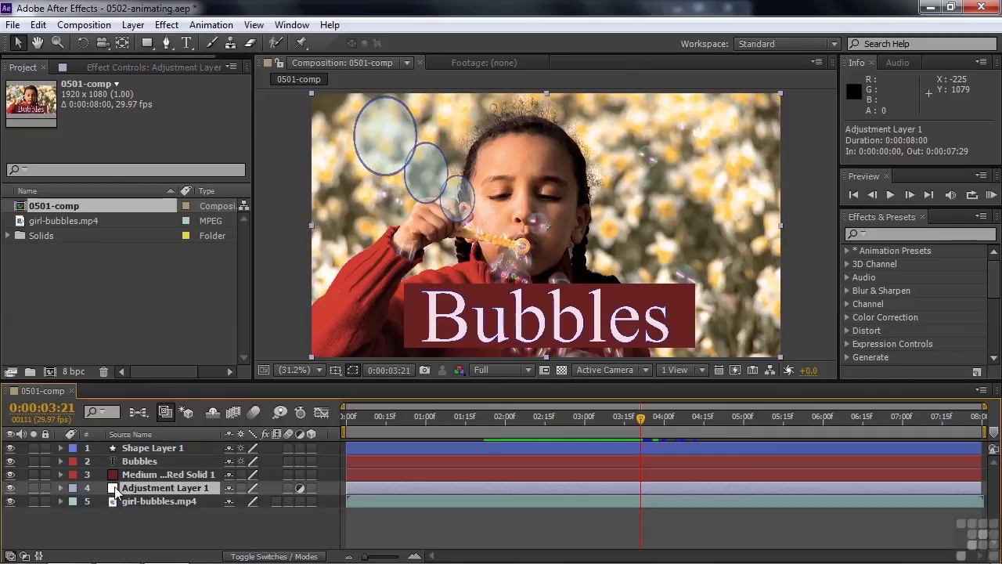
- Show only Scale, Opacity and Position for Adjustment Layer 1
key(t)
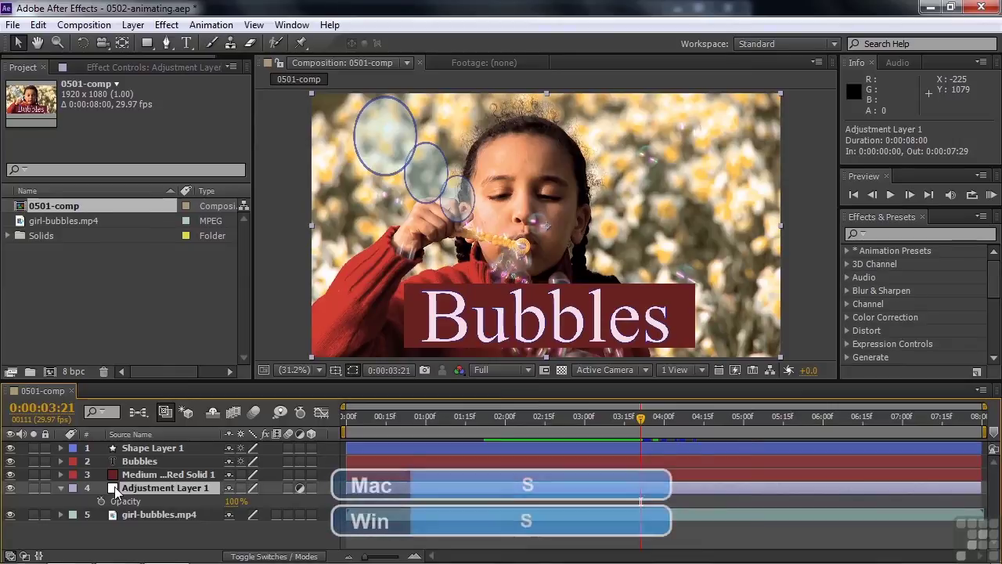
key(s)
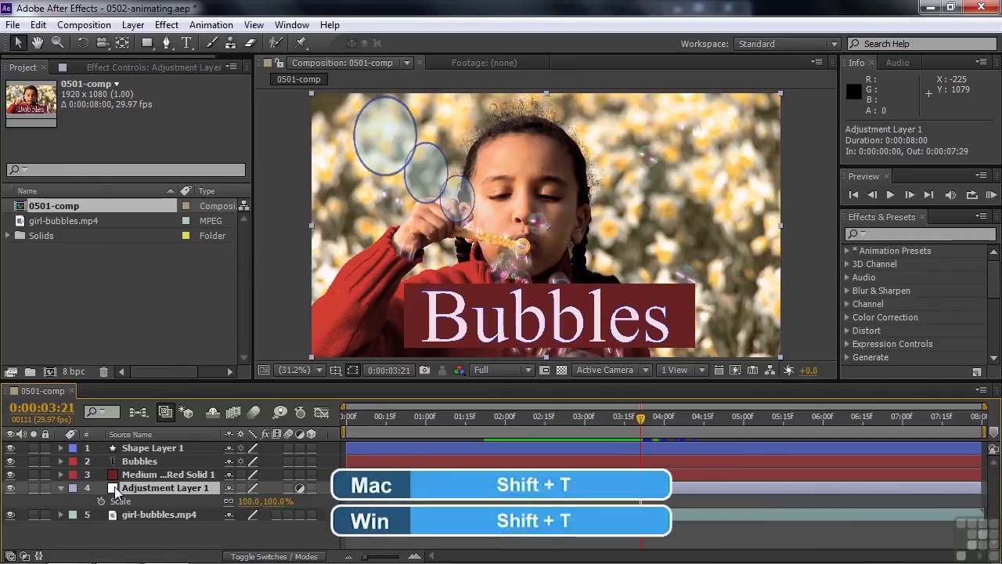
key(shift+t)
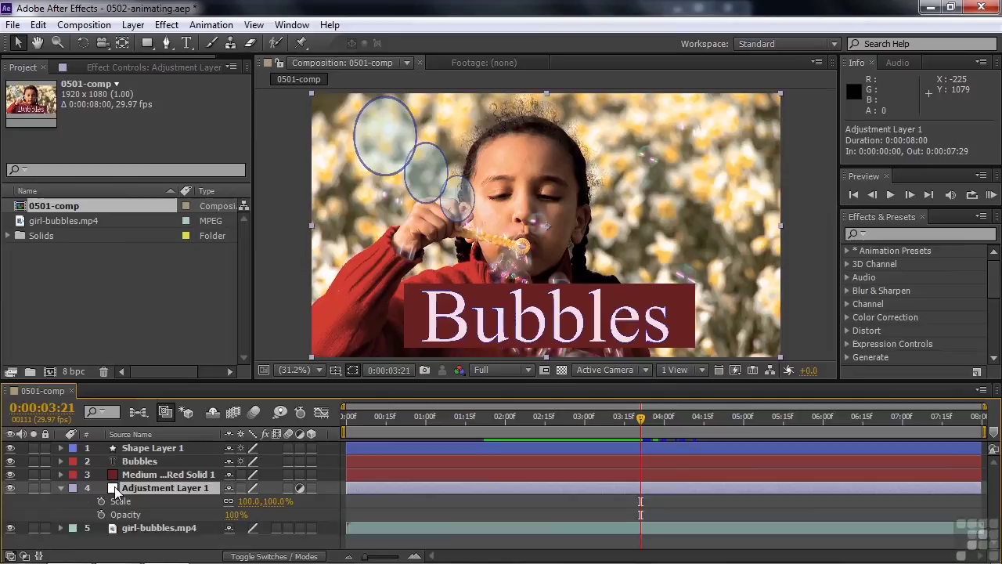
key(shift+p)
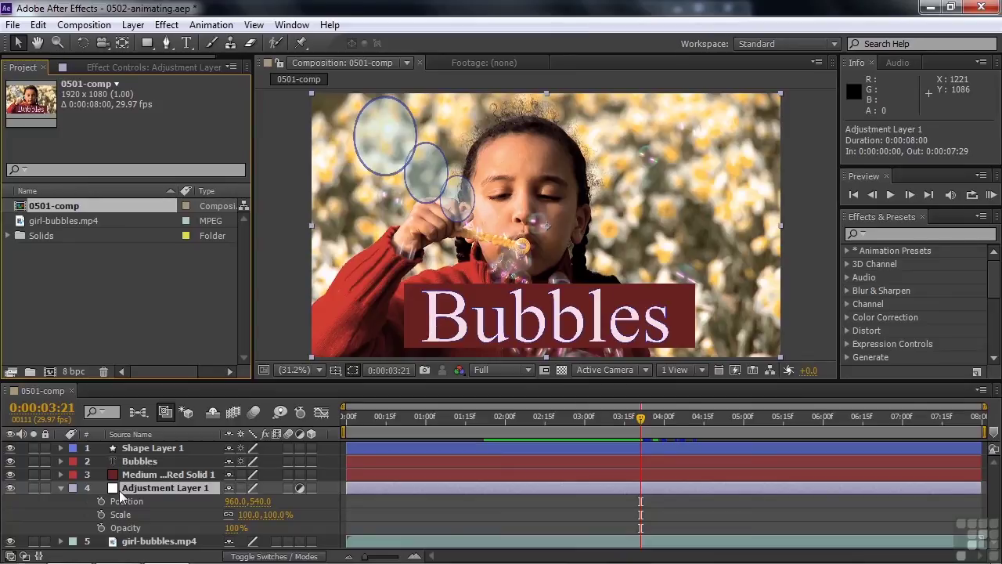
- Search 'hue' and apply Hue/Saturation to Adjustment Layer 1, setting Master Hue to -13°
click(883, 233)
text(hu)
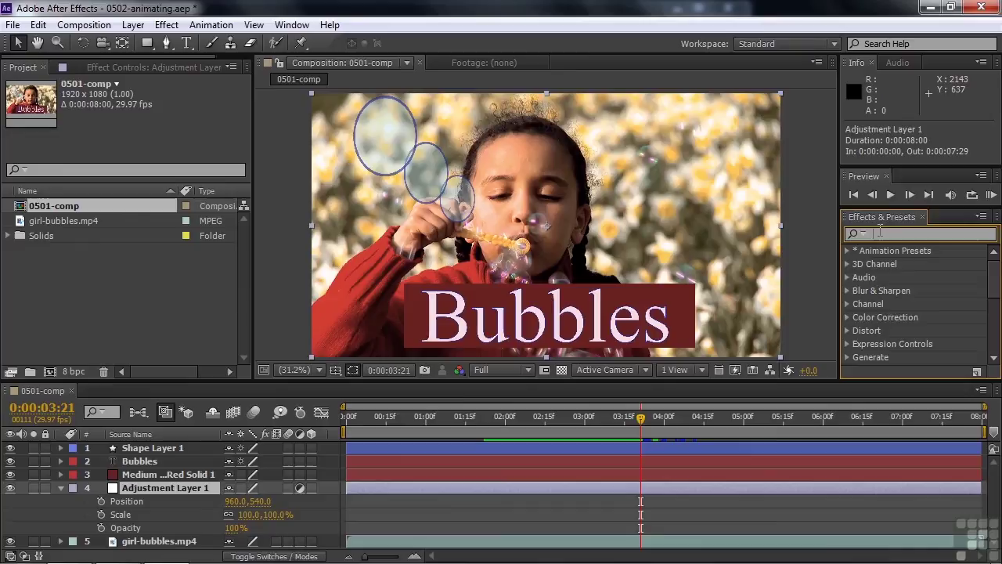
text(e)
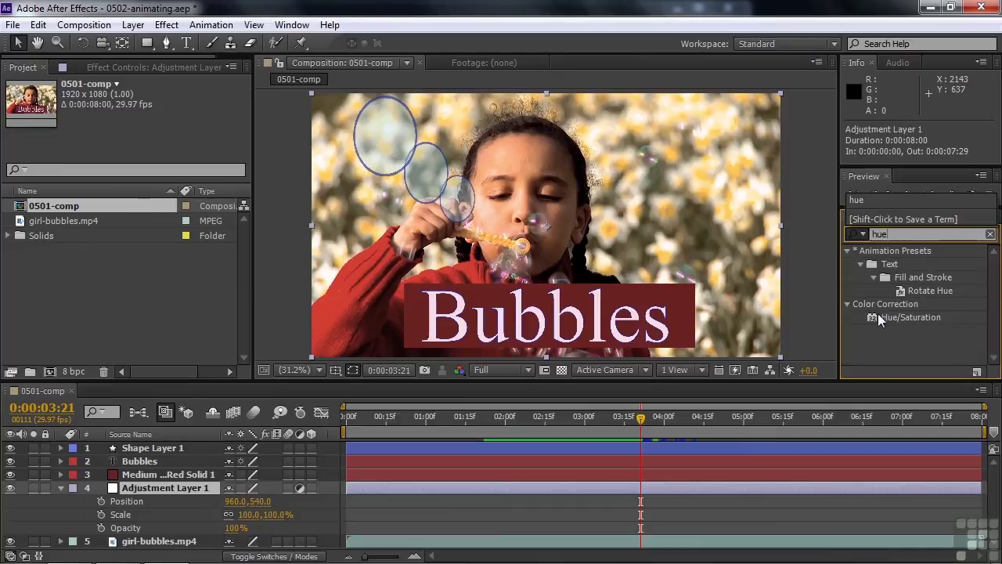
drag(870, 313, 469, 485)
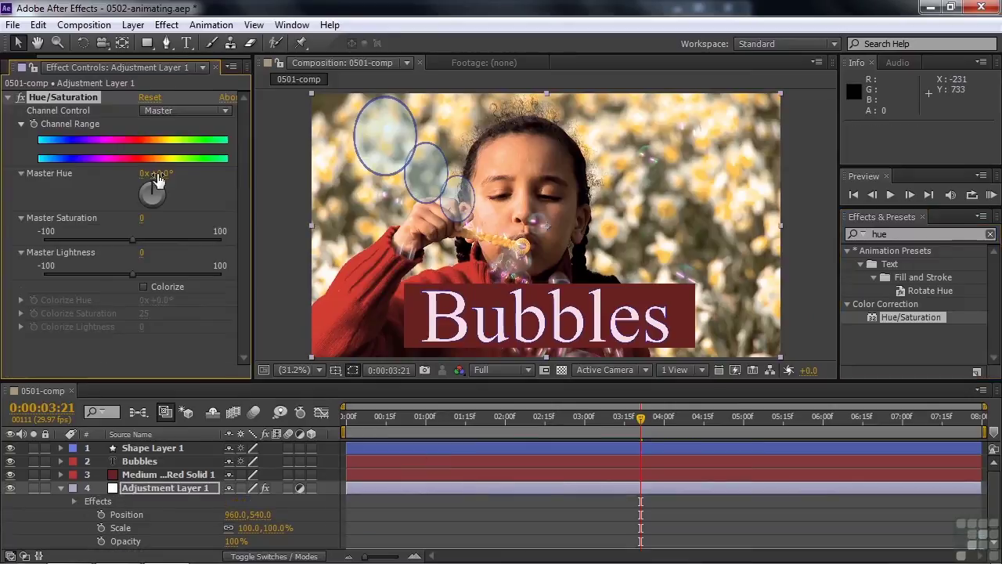
click(160, 176)
text(-13)
key(Tab)
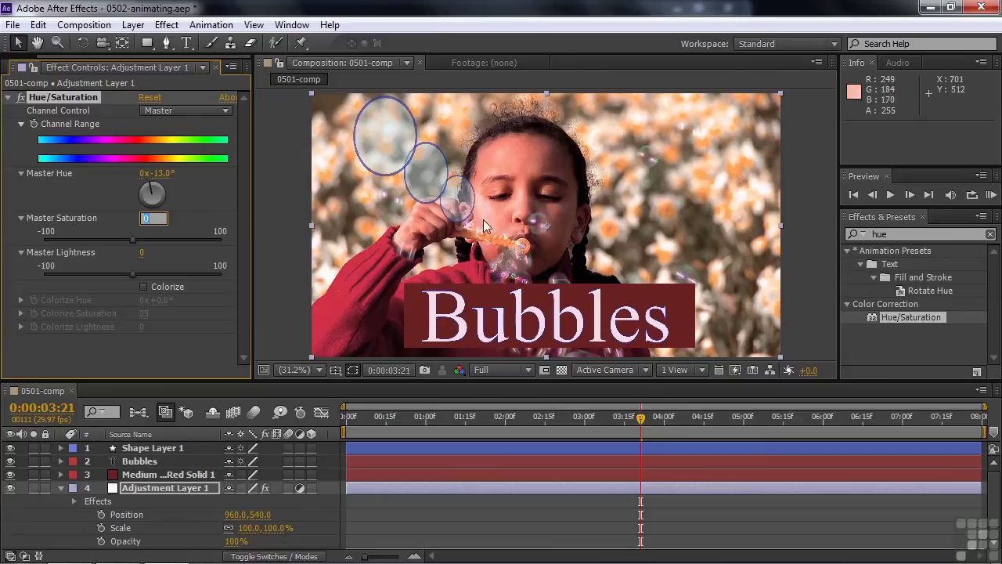
drag(638, 422, 434, 420)
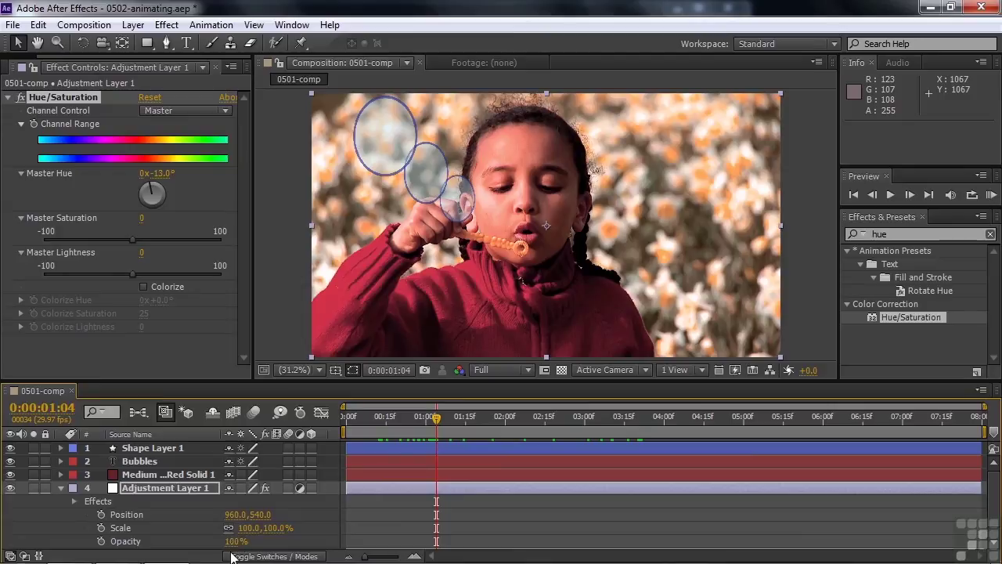
- Keyframe Adjustment Layer 1's Opacity from 0% to 100% near two seconds; narrow its Scale width
click(101, 541)
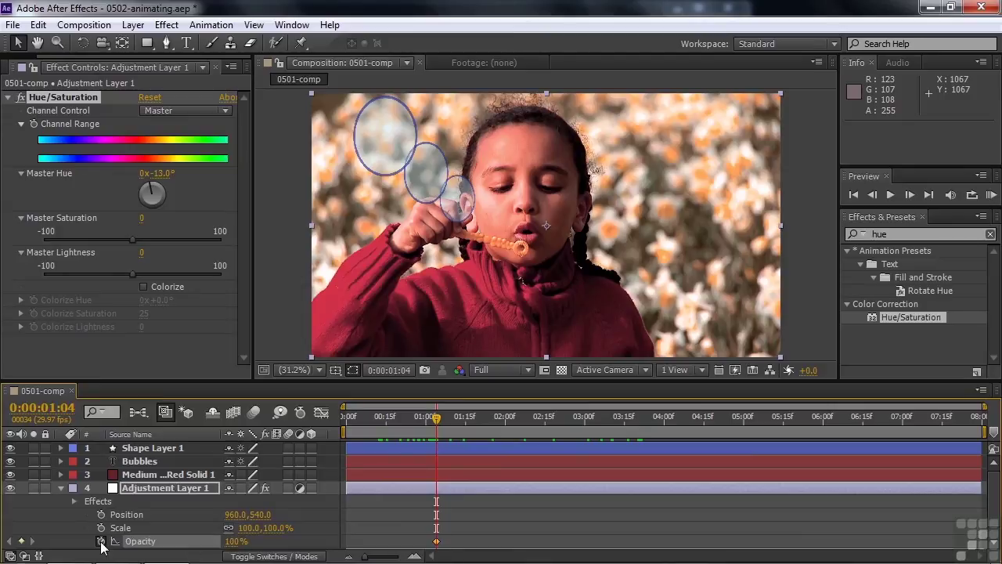
drag(236, 541, 65, 543)
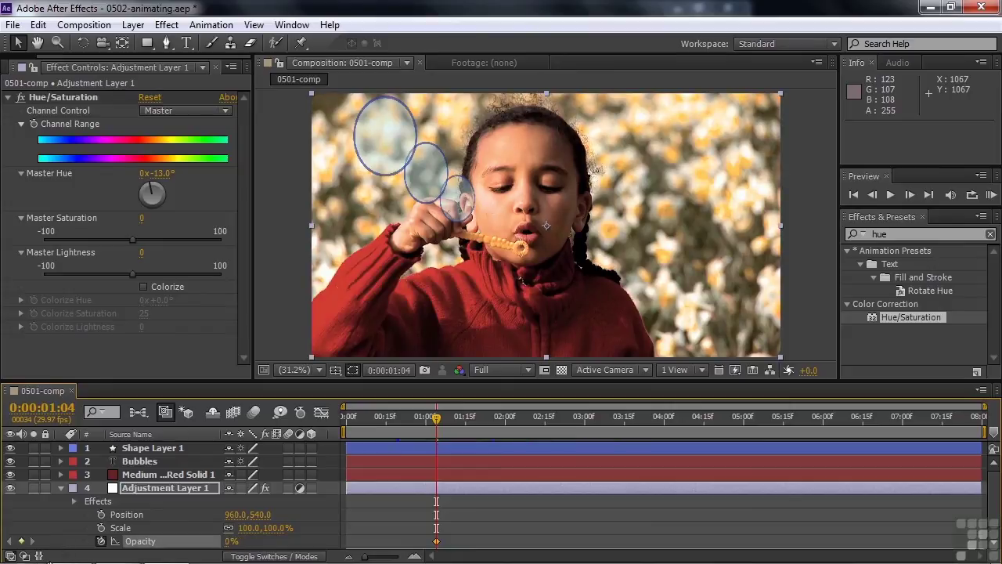
drag(435, 419, 519, 423)
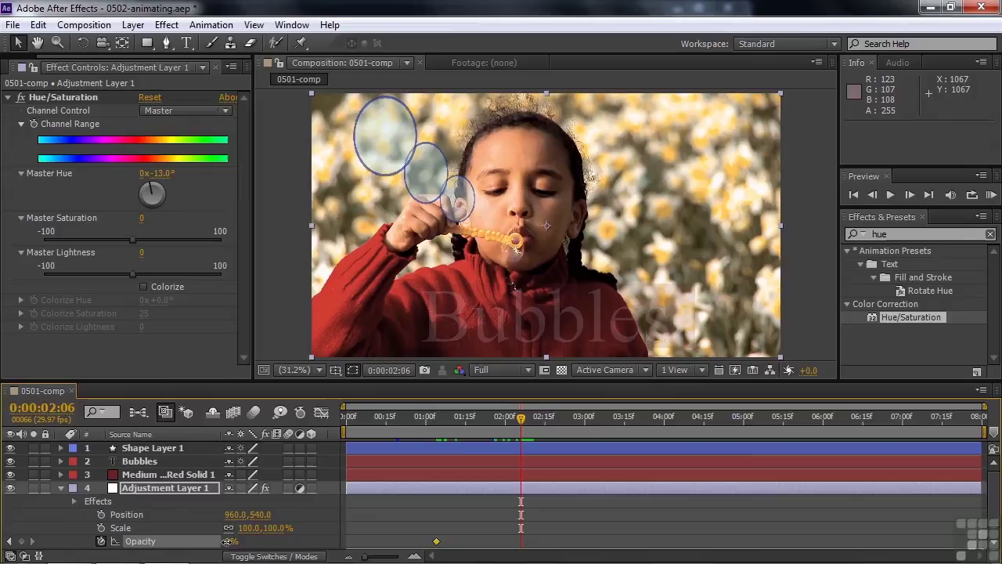
drag(226, 541, 324, 551)
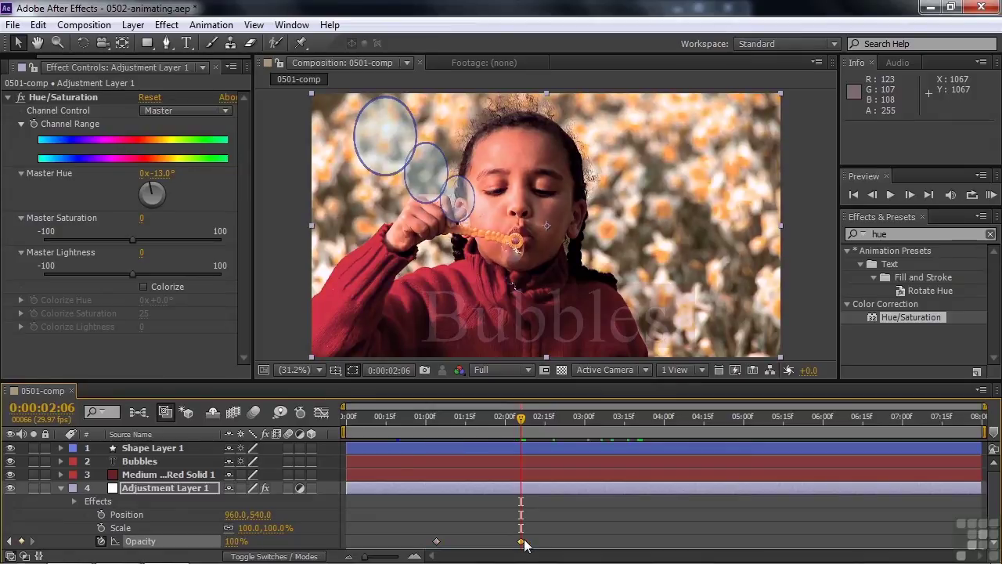
drag(520, 417, 520, 443)
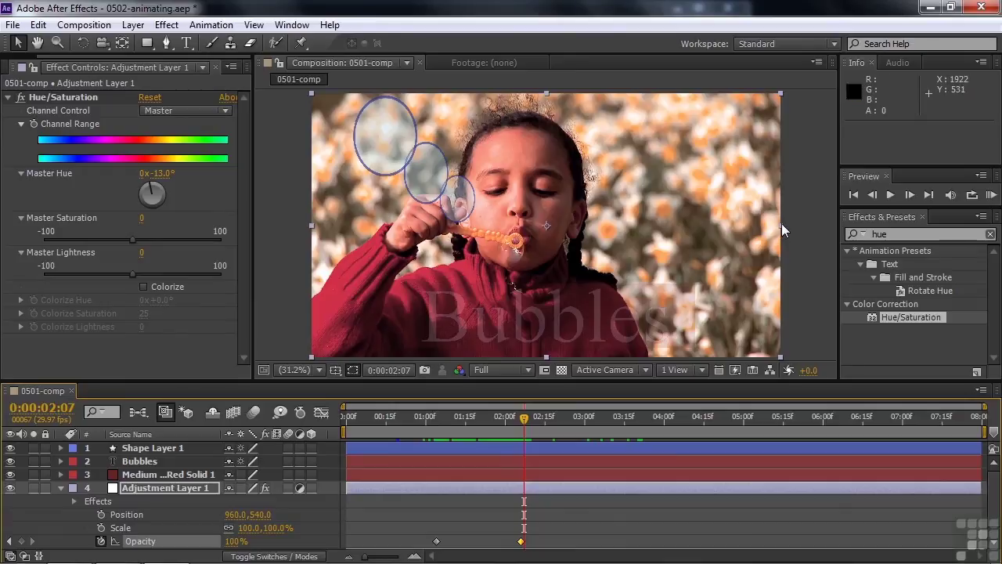
drag(781, 225, 624, 239)
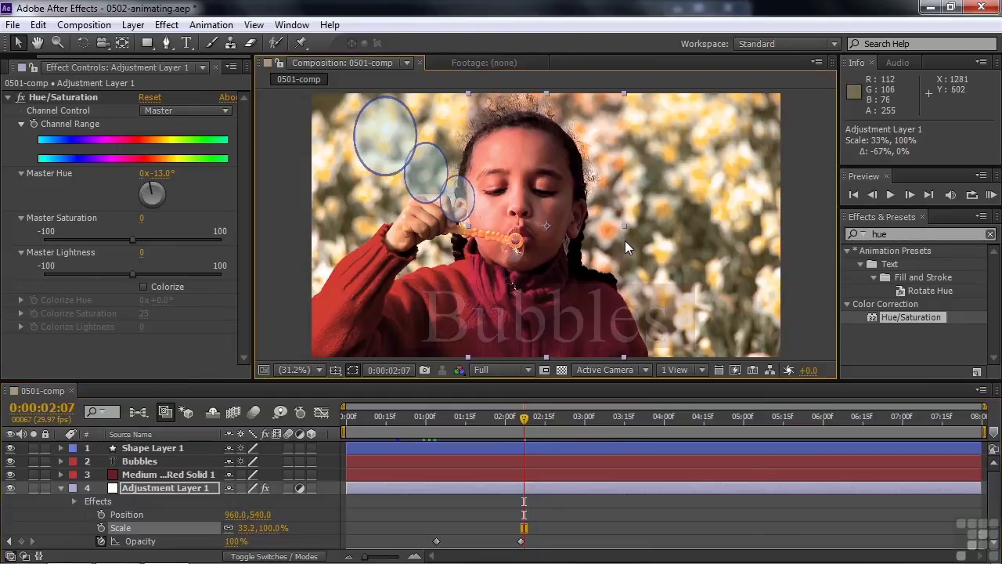
- Undo the stray resize and set Position and Scale keyframes on the adjustment layer at 1:25
key(ctrl+z)
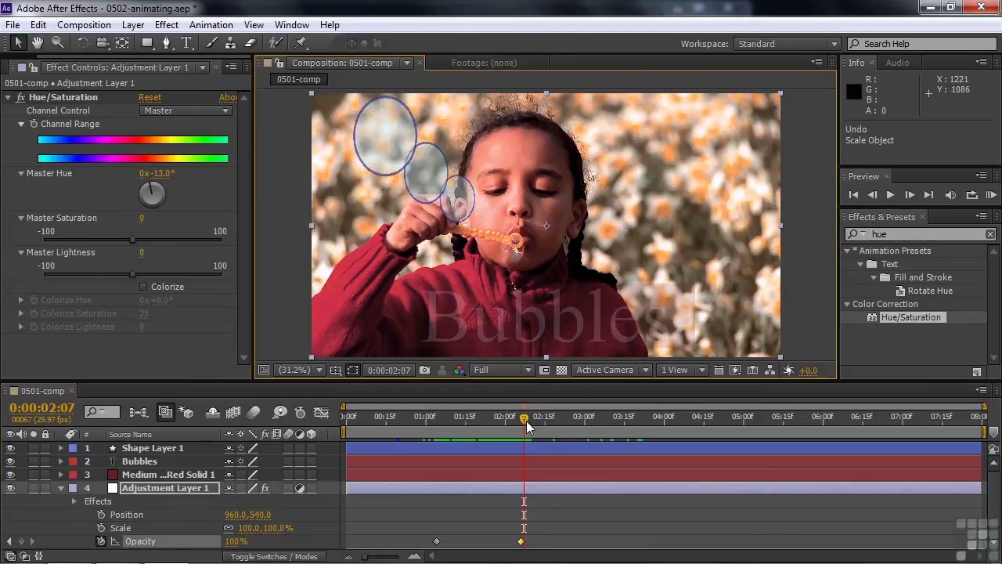
drag(526, 420, 491, 421)
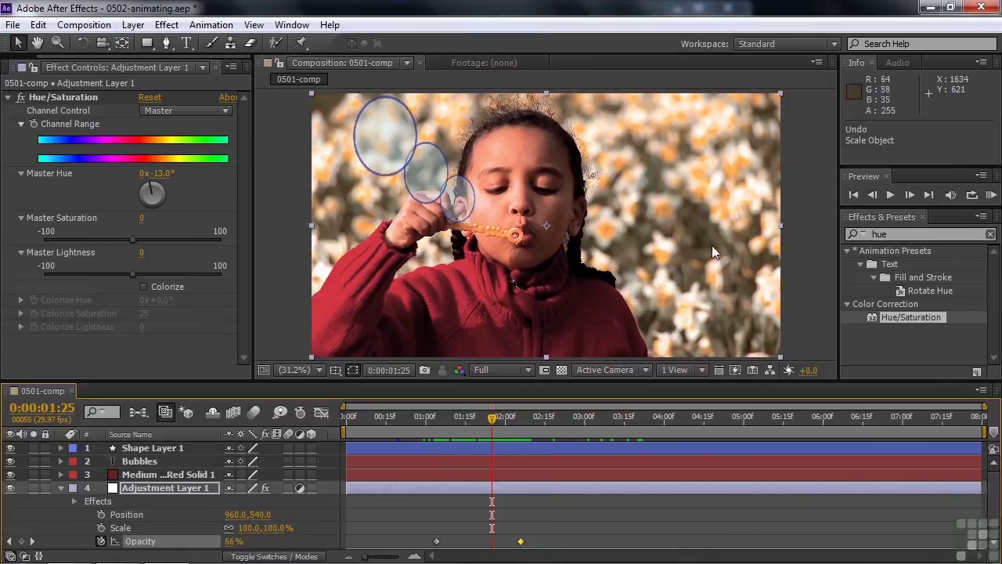
click(101, 515)
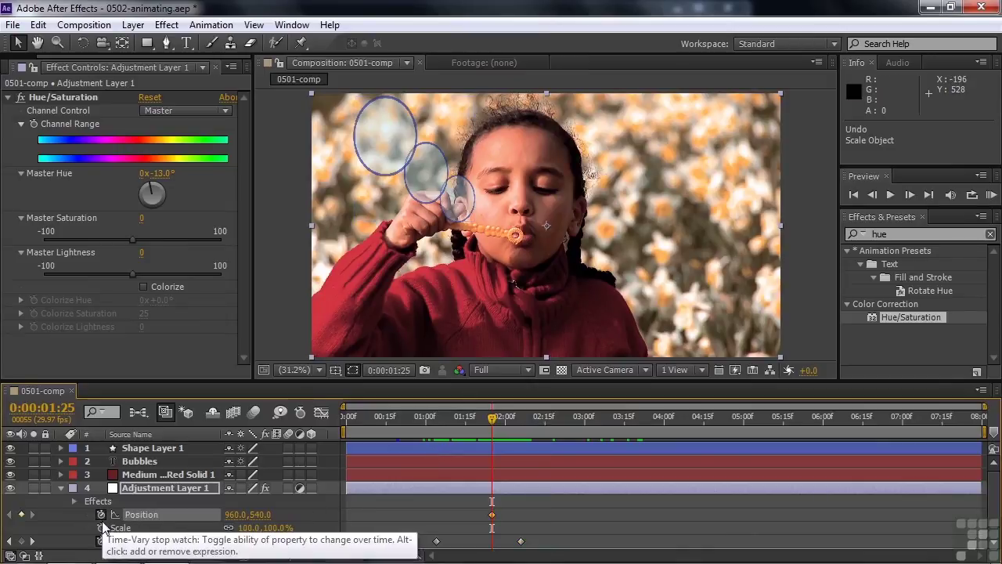
click(102, 526)
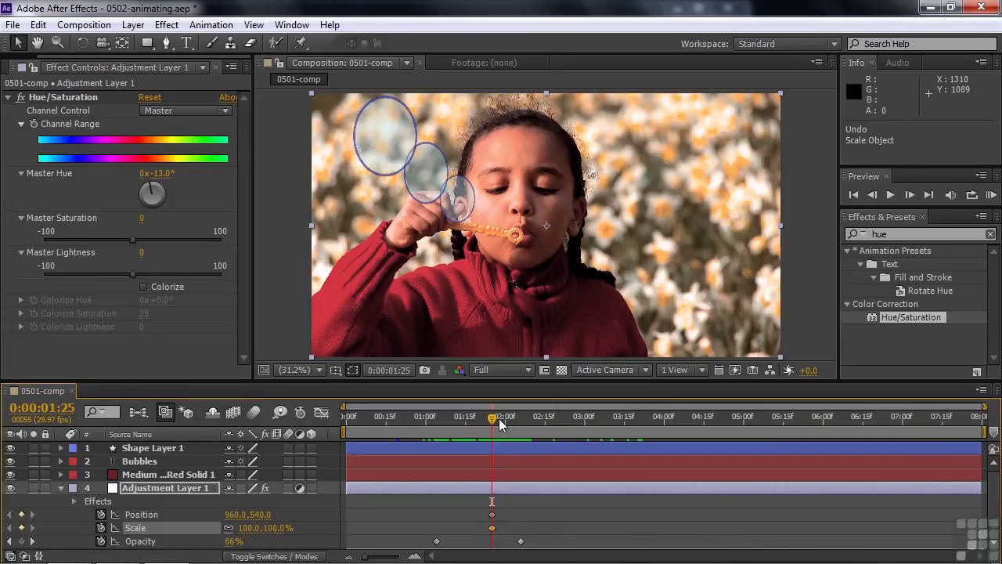
- At 2:21 narrow the adjustment layer to about 31.6% width behind the title, then preview it
drag(492, 418, 561, 415)
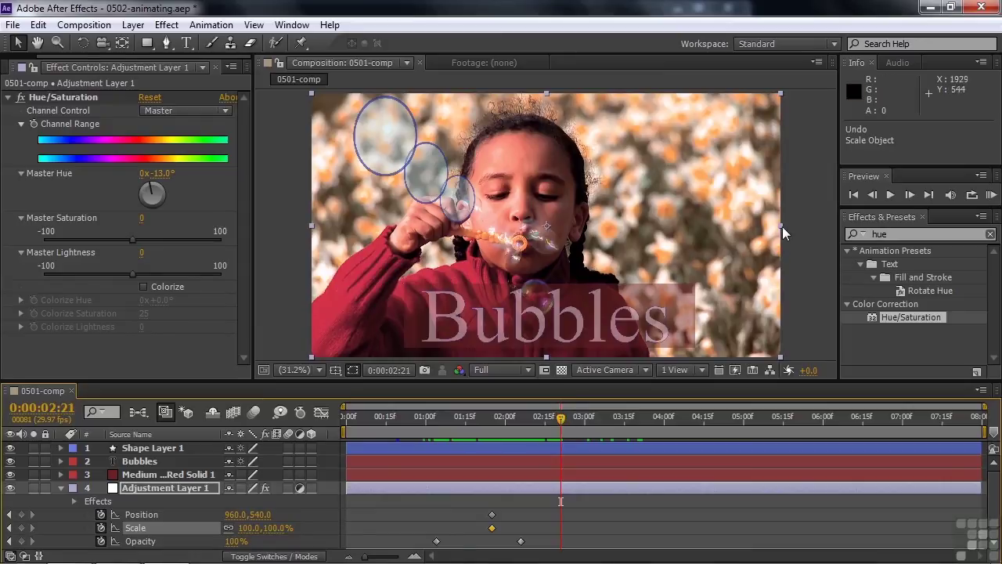
drag(782, 226, 575, 215)
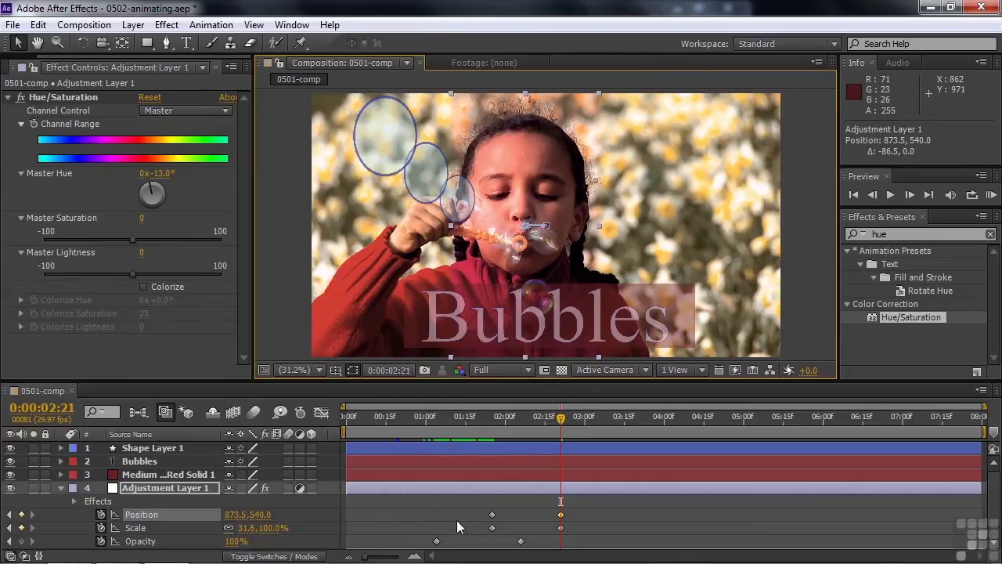
drag(564, 428, 424, 453)
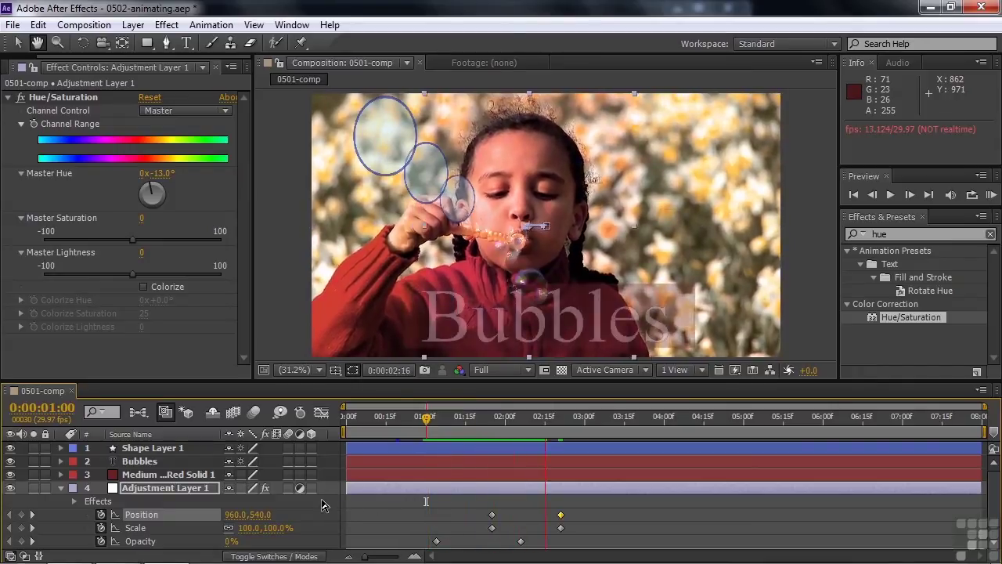
key(space)
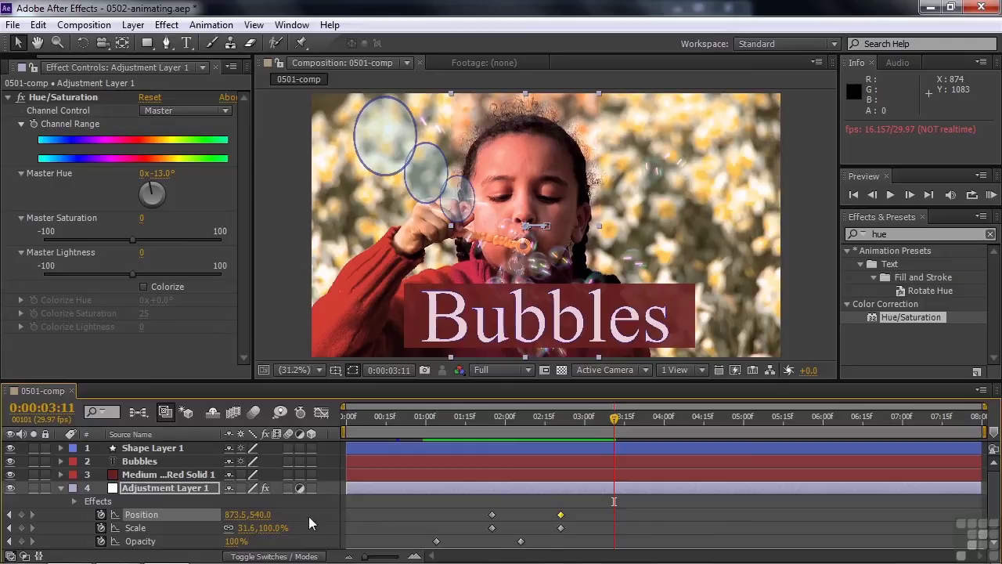
- Collapse Adjustment Layer 1, select Ellipse 3 in Shape Layer 1's Contents, and go to 0:00:02:05
click(62, 488)
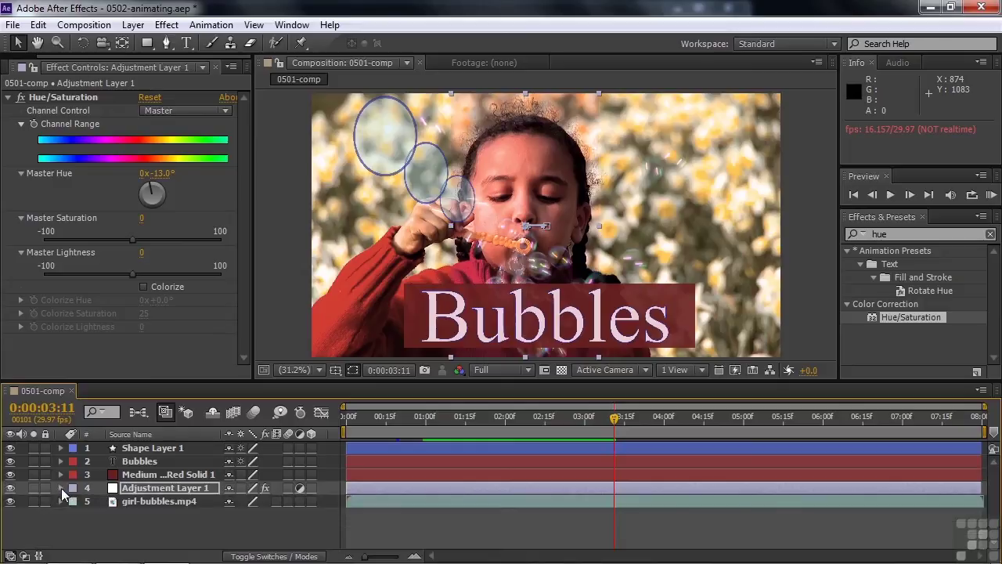
click(62, 448)
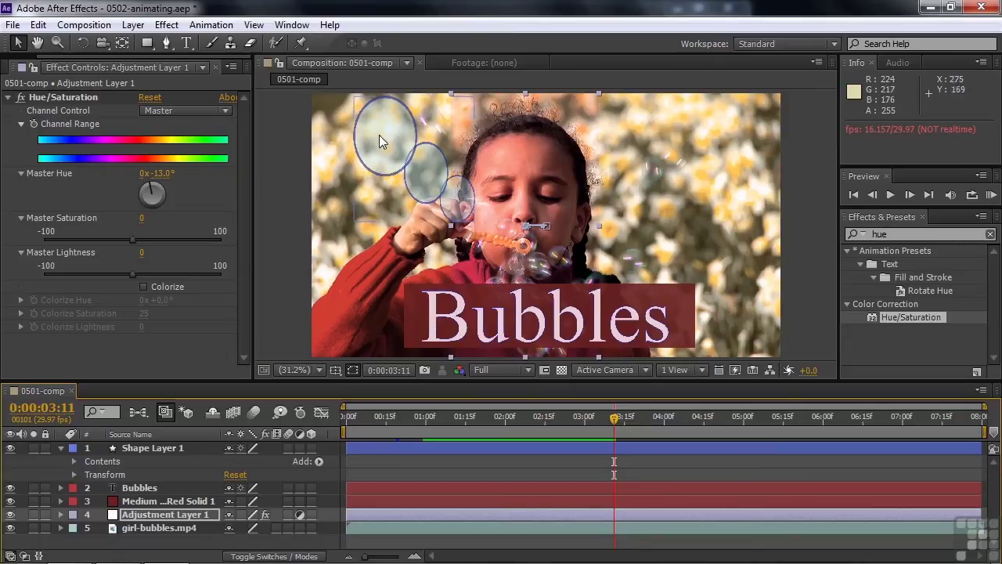
click(75, 462)
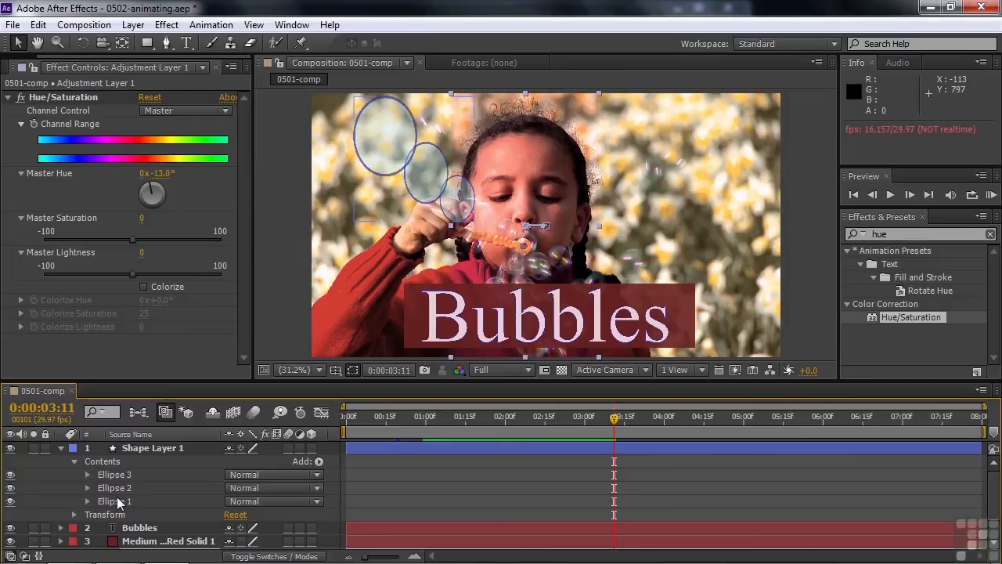
click(113, 475)
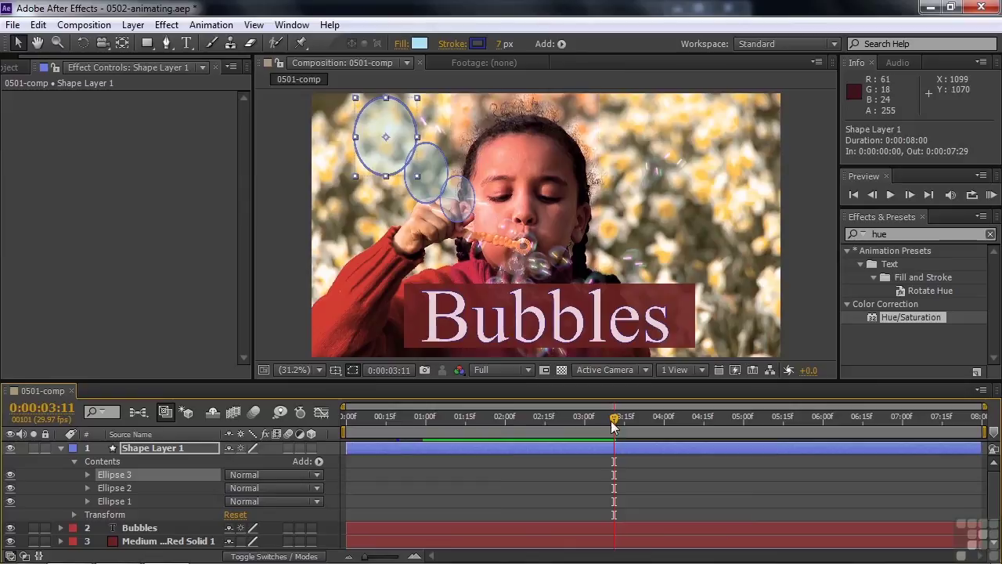
drag(616, 421, 519, 415)
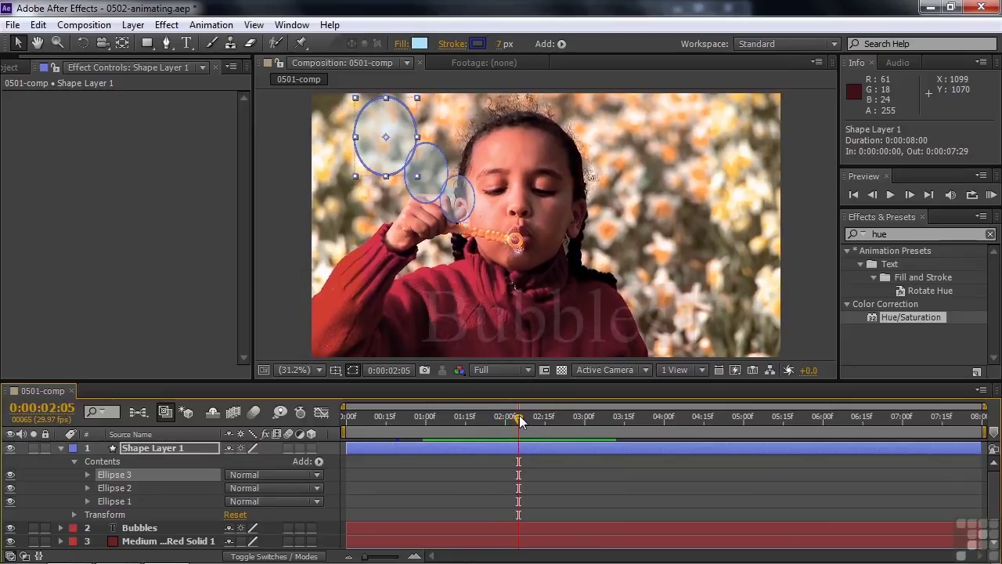
- Drag the Ellipse 3 bubble onto the wand and scale it down to about 32%
click(87, 475)
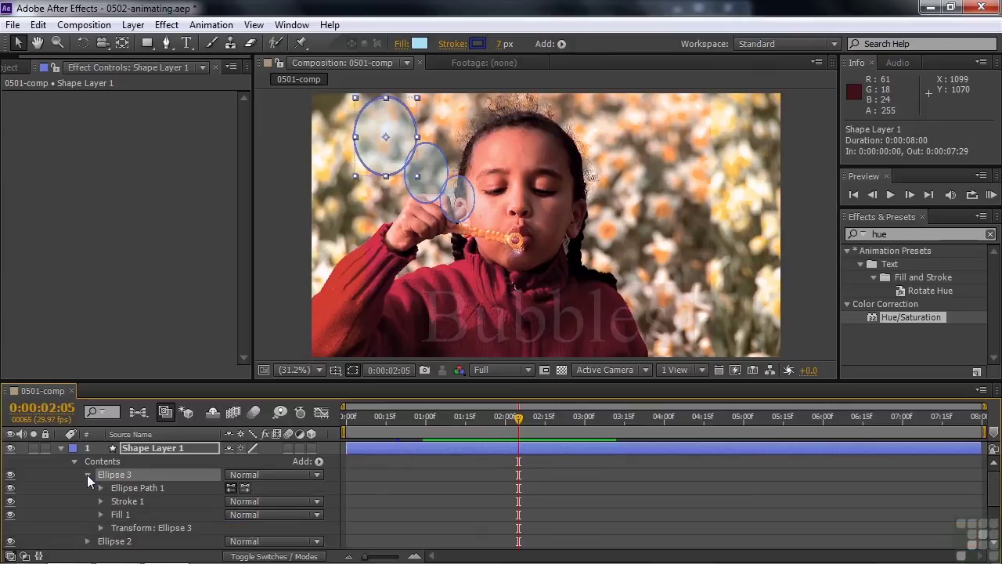
click(100, 528)
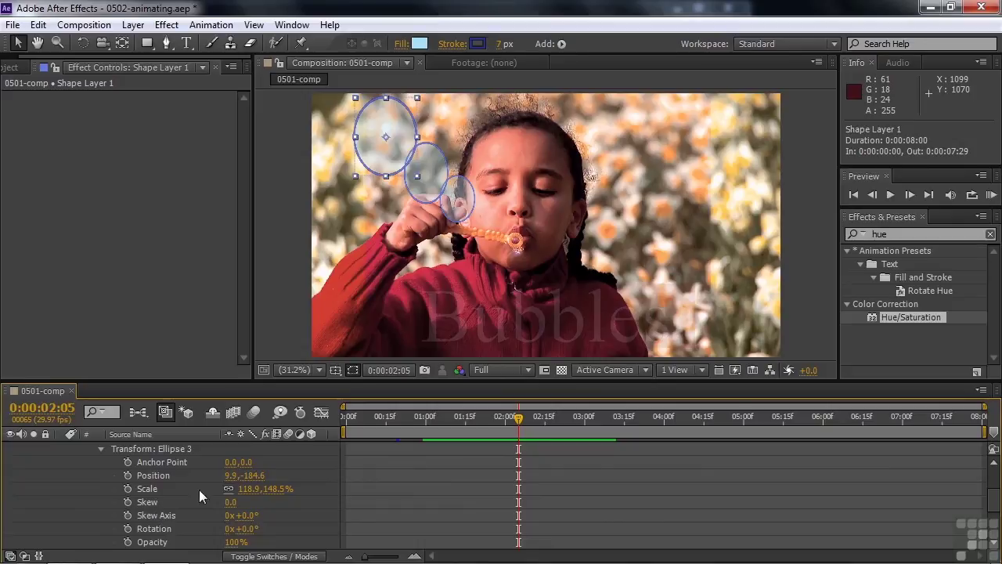
drag(395, 173, 514, 249)
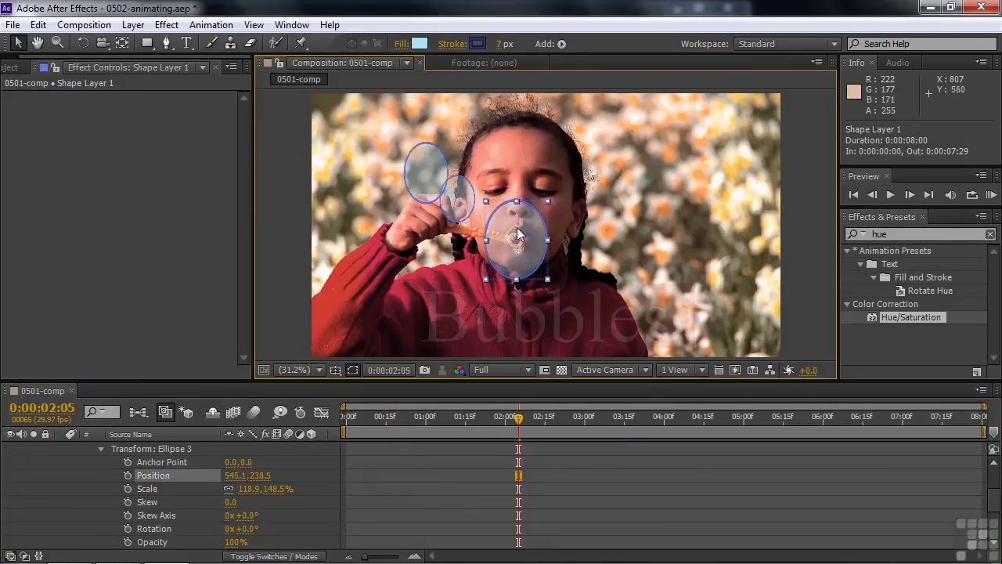
drag(546, 201, 543, 206)
key(ctrl+z)
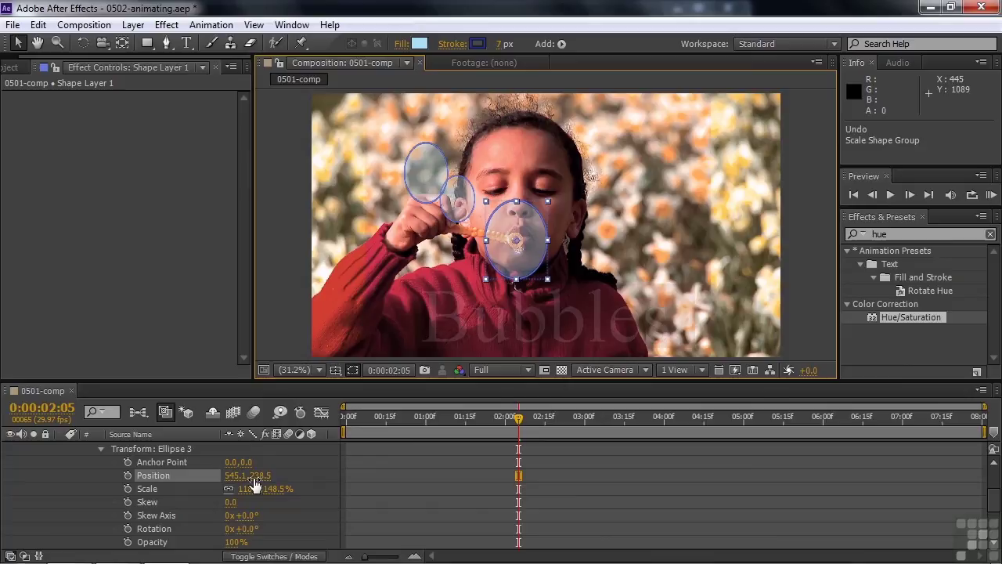
drag(271, 491, 179, 487)
- Keyframe Ellipse 3 at 2:05 with Scale 26,32.5% and Opacity 0%, fading to 100% by 2:19
click(191, 488)
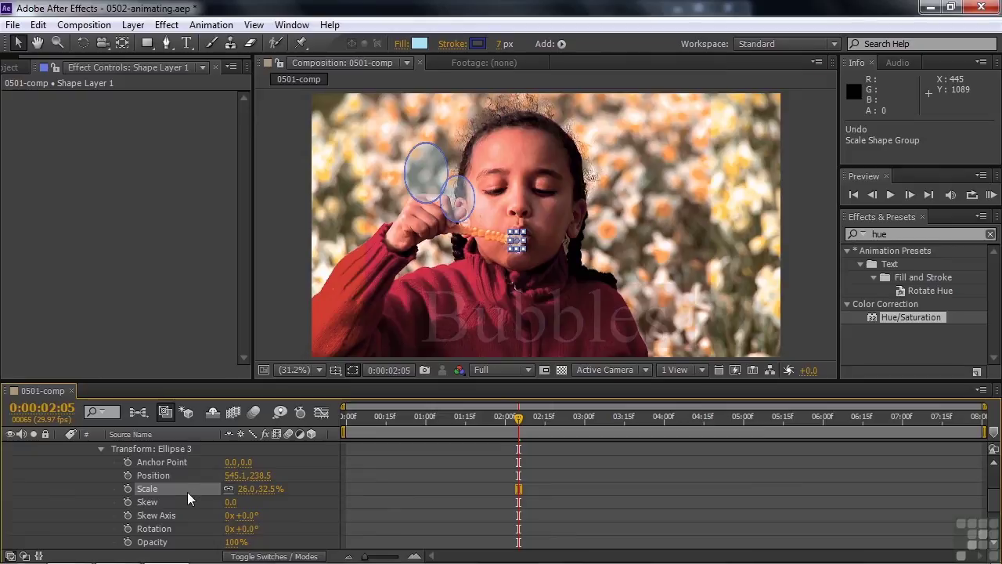
click(127, 476)
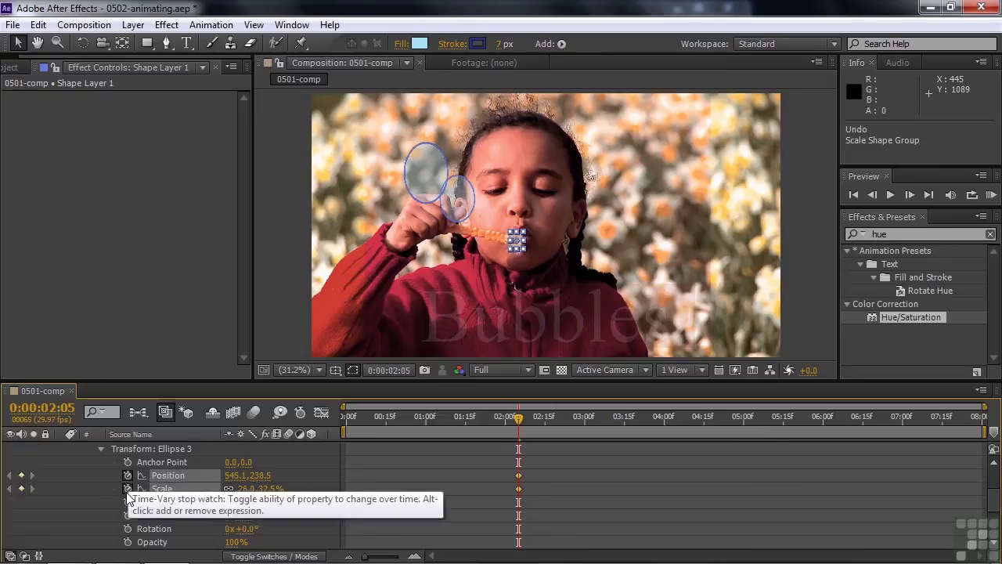
click(127, 488)
click(128, 541)
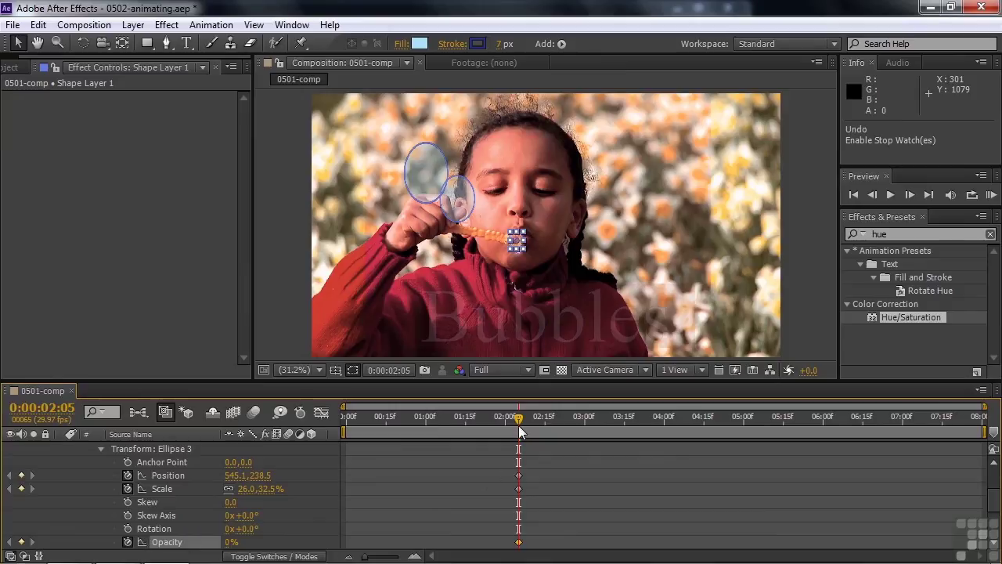
drag(518, 425, 556, 426)
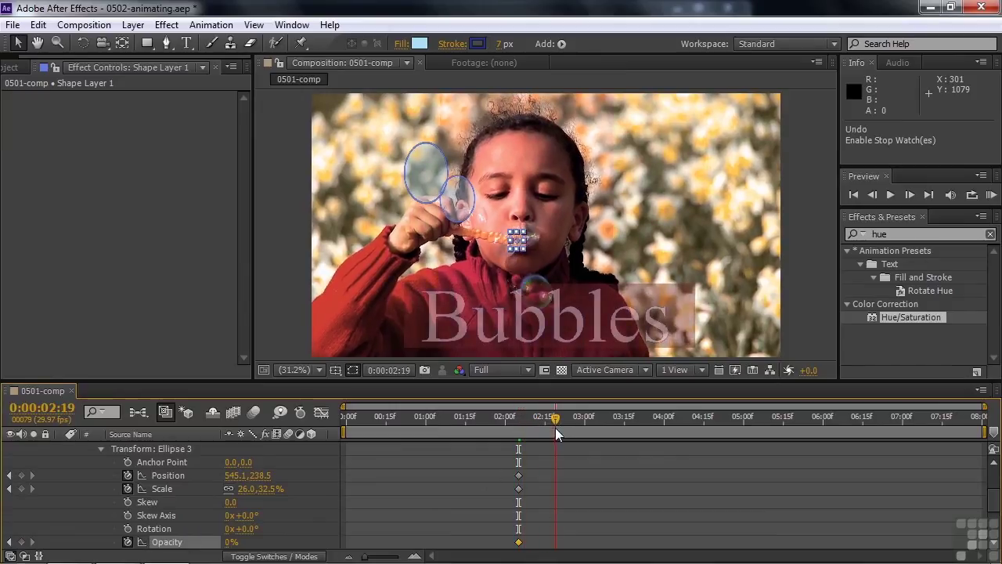
drag(224, 546, 340, 542)
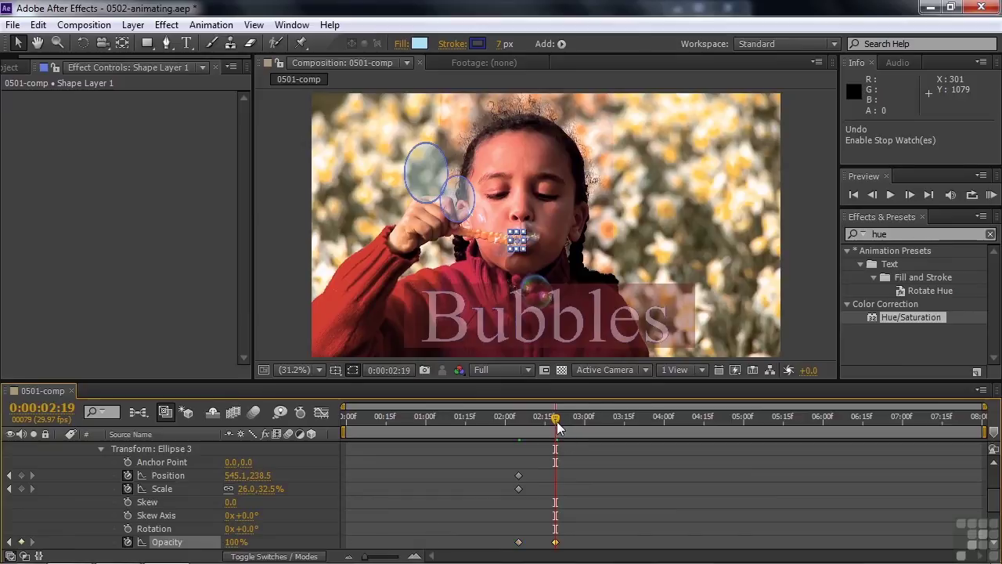
- At 3:26 enlarge the bubble to 138.9,173.5% and move it up-left off frame to -60.6,-501.8
drag(557, 421, 653, 449)
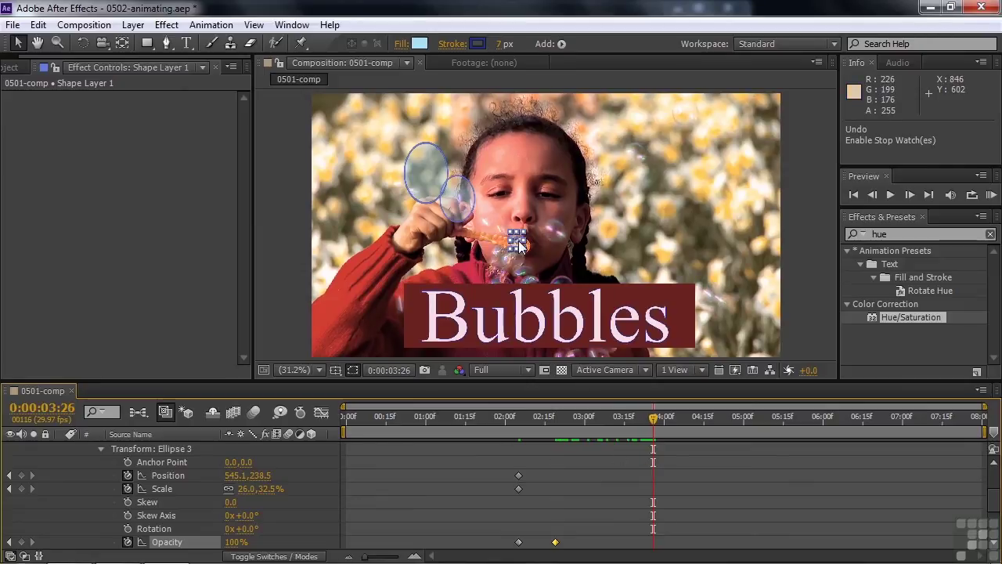
drag(516, 248, 379, 99)
drag(266, 490, 373, 487)
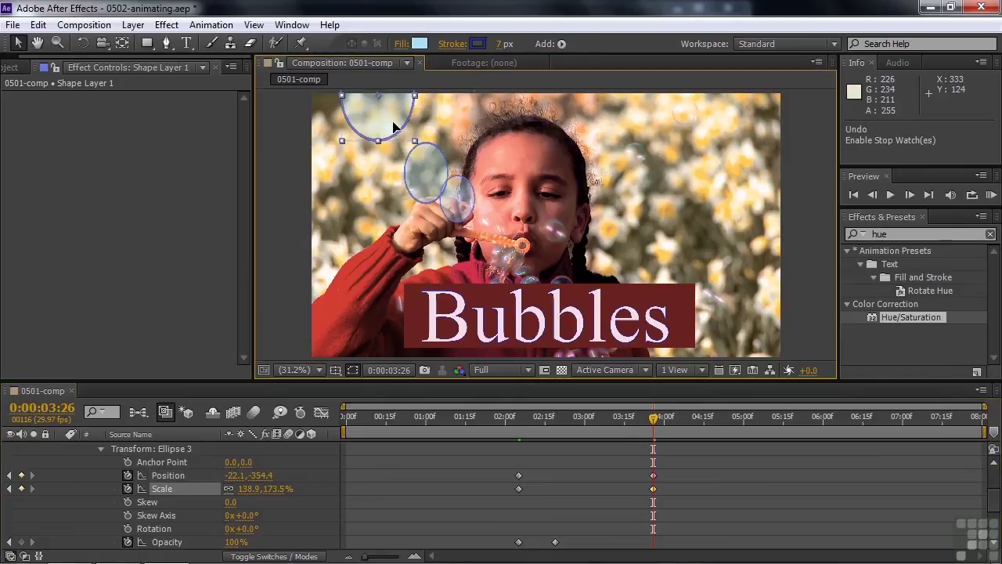
drag(394, 130, 383, 92)
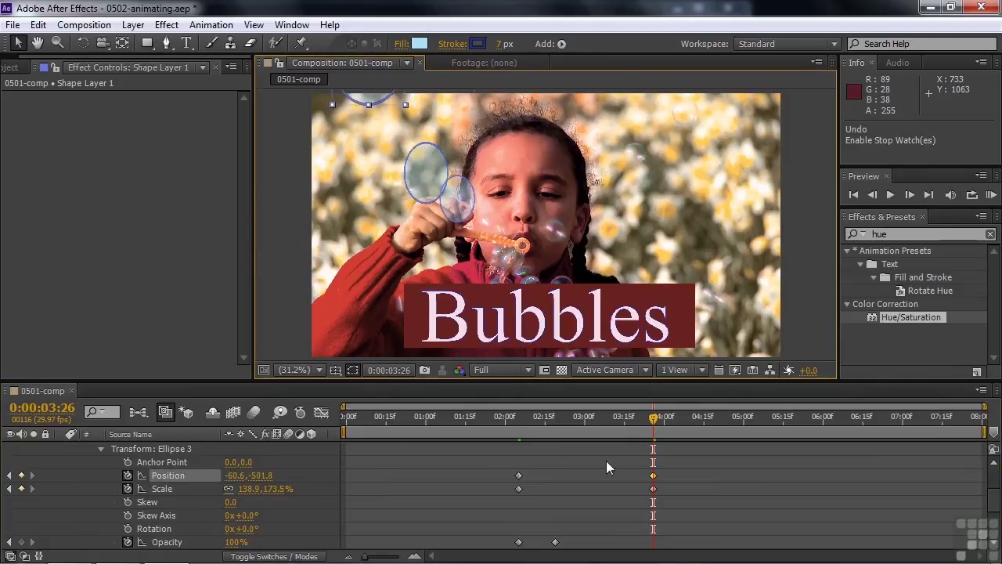
click(640, 418)
drag(628, 424, 509, 438)
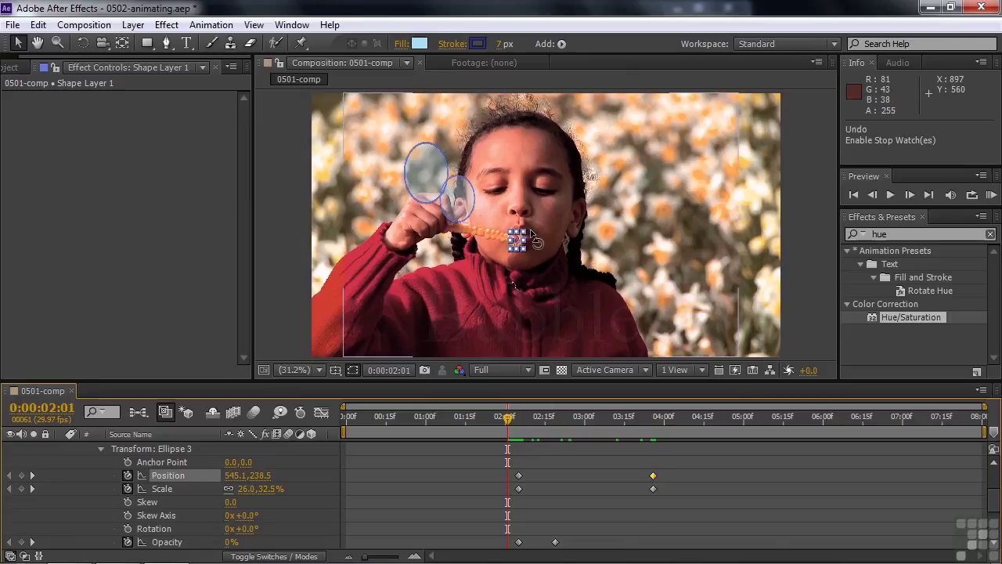
- Preview the Ellipse 3 bubble animation and stop playback at 0:00:03:21
click(57, 473)
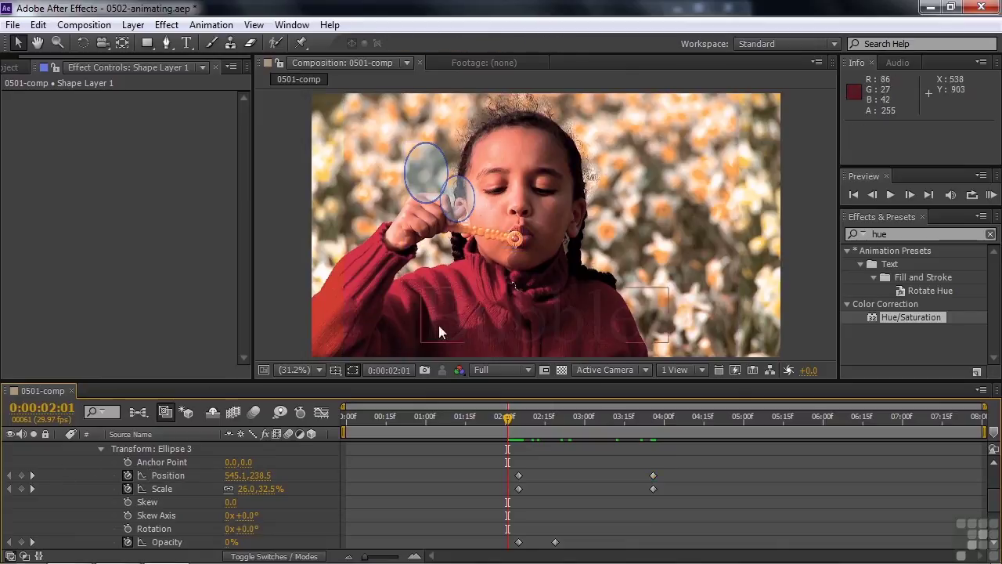
click(353, 369)
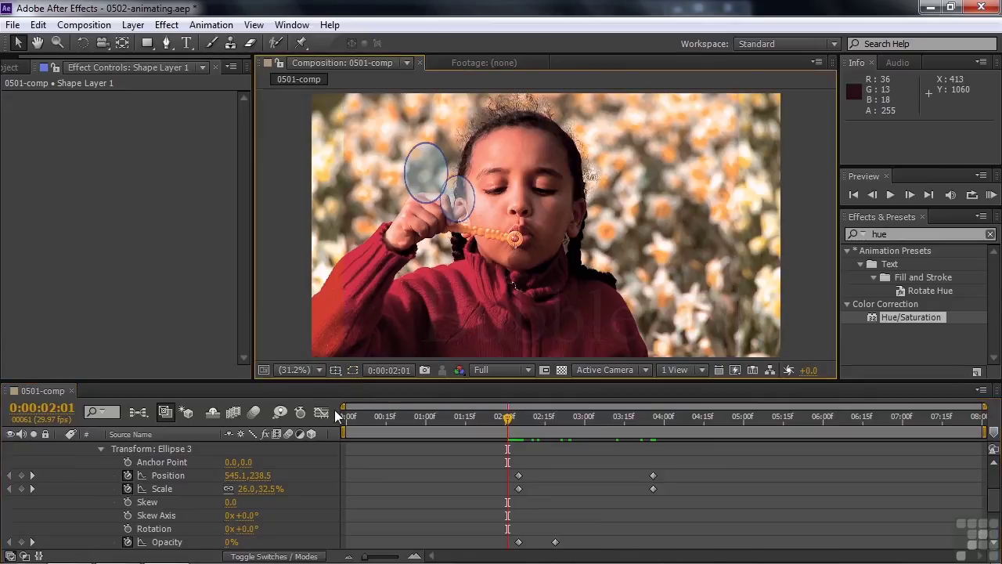
key(space)
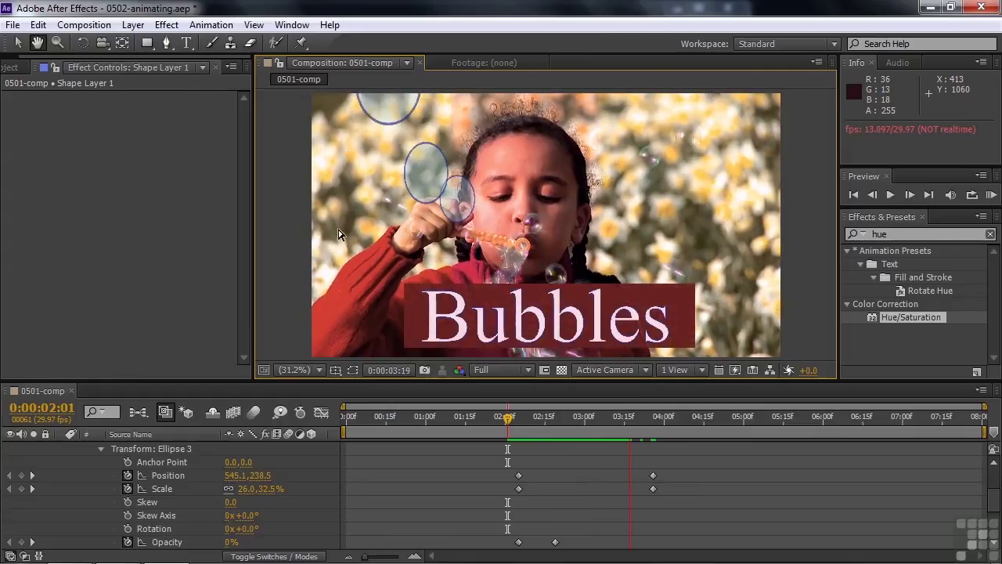
key(space)
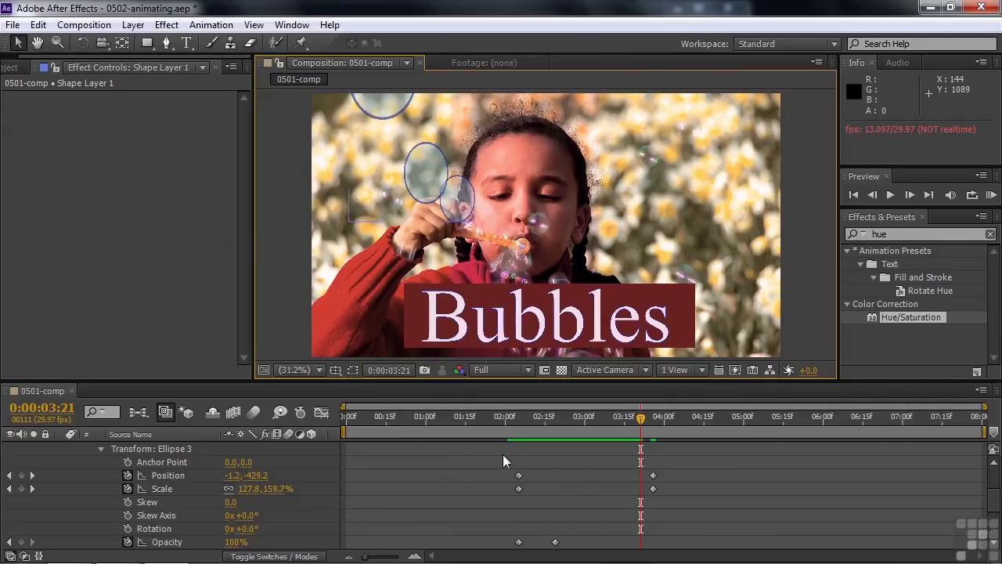
- Select Ellipse 3's six Position, Scale and Opacity keyframes and copy them
drag(994, 501, 996, 509)
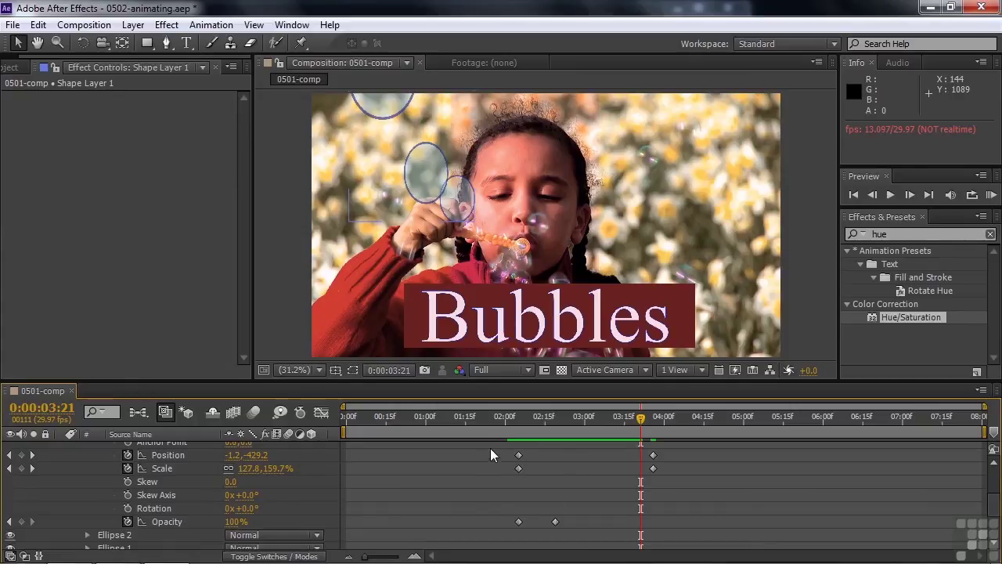
mouse_move(491, 449)
mouse_down()
mouse_move(634, 539)
mouse_move(684, 537)
mouse_up()
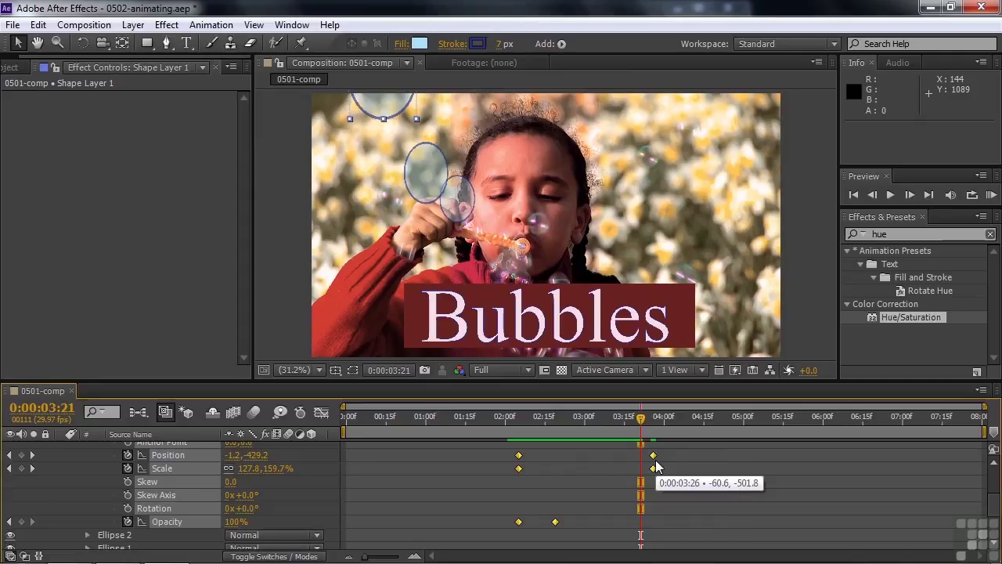
key(ctrl+c)
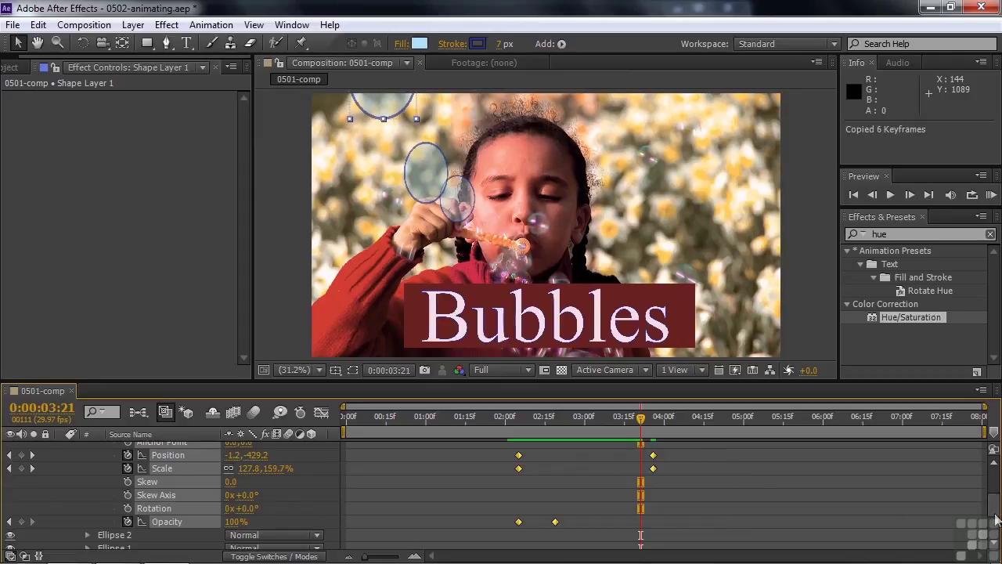
scroll(993, 511, down, 5)
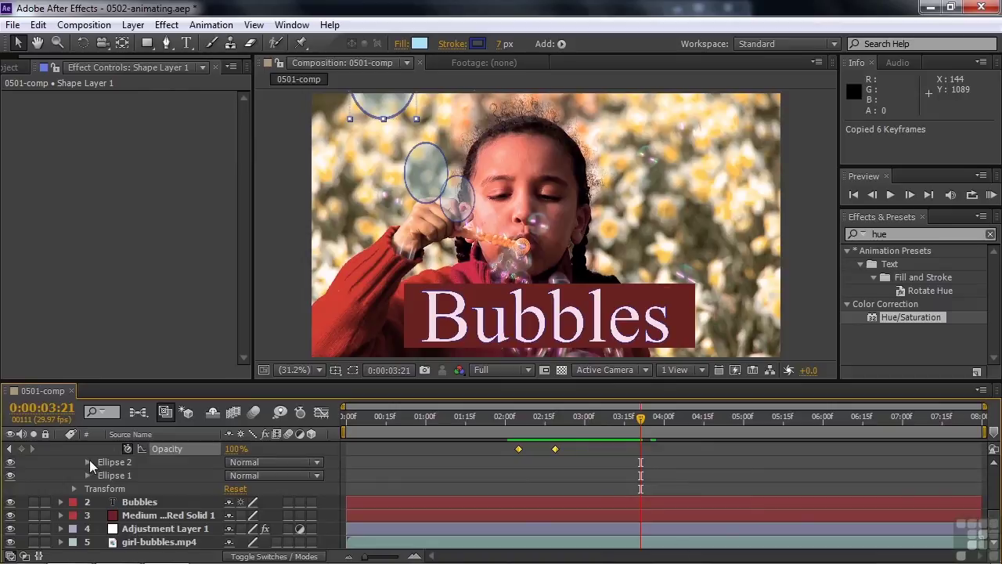
- Paste the copied keyframes onto Ellipse 2 at 0:00:03:05 and check its transform keyframes
click(109, 462)
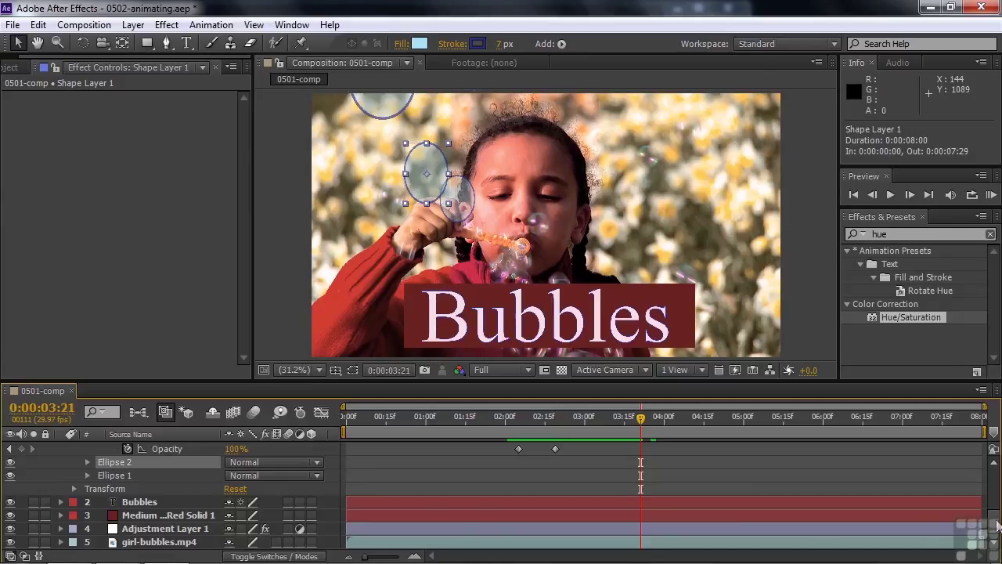
scroll(996, 509, up, 1)
scroll(996, 509, up, 3)
scroll(996, 509, down, 2)
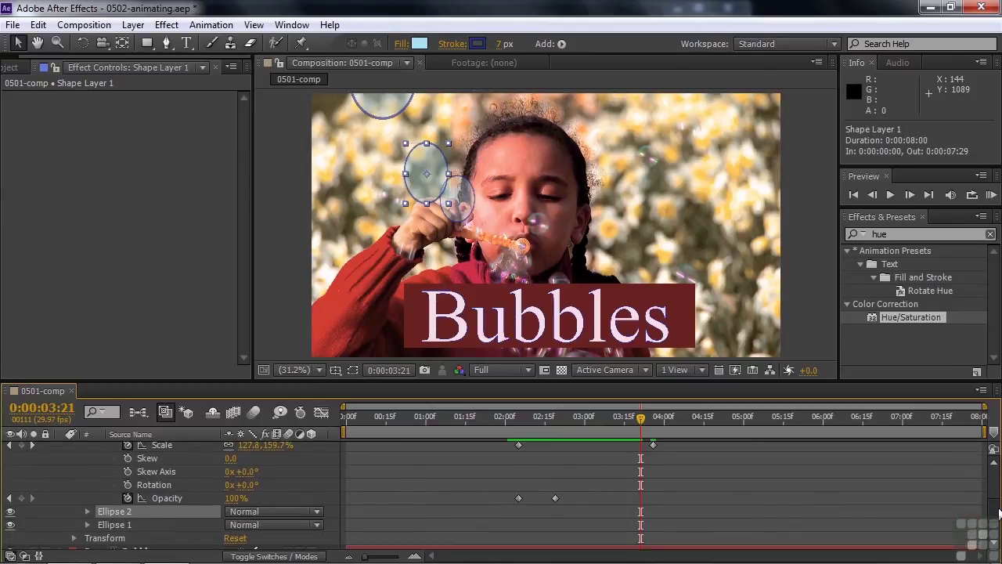
drag(642, 418, 598, 420)
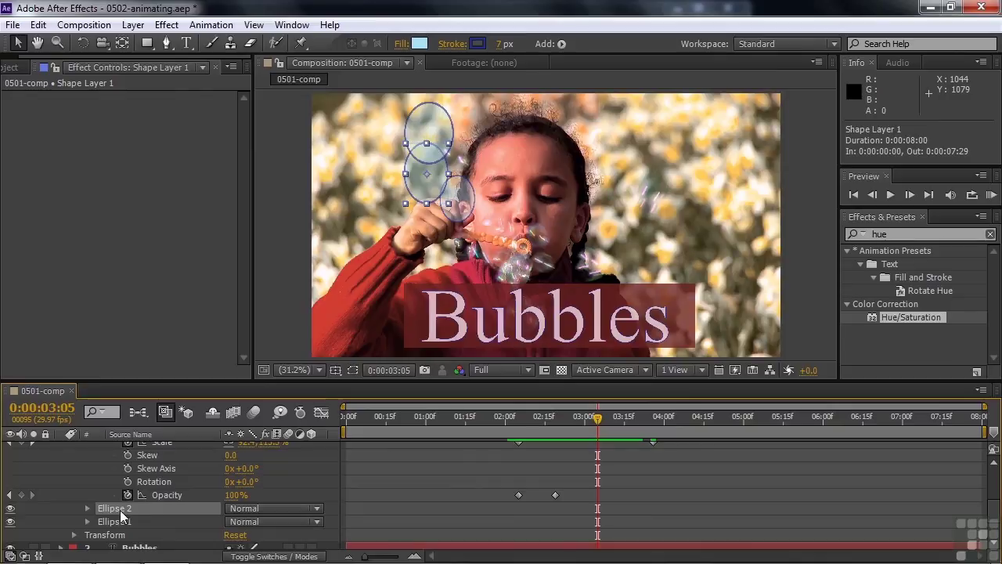
key(ctrl+v)
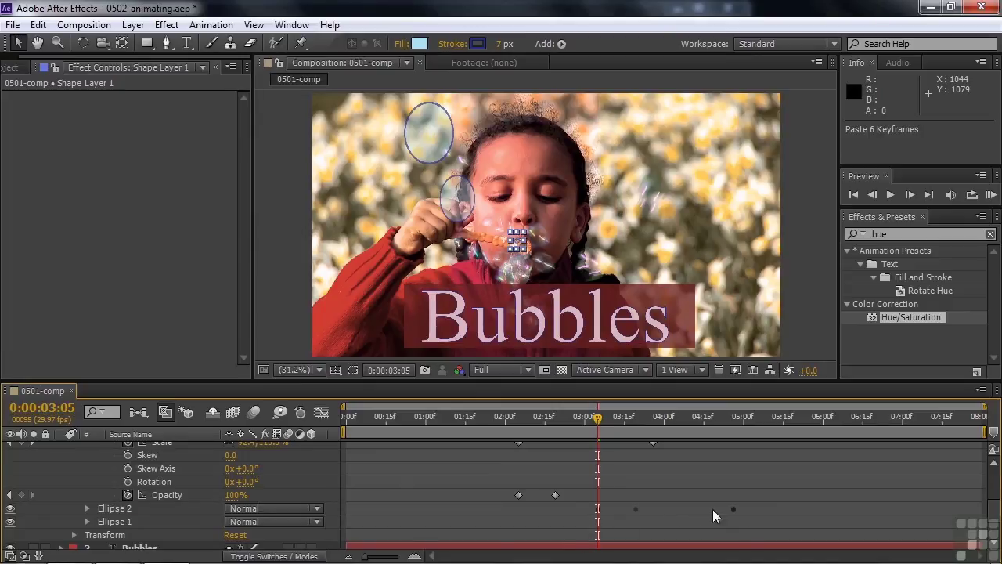
click(87, 507)
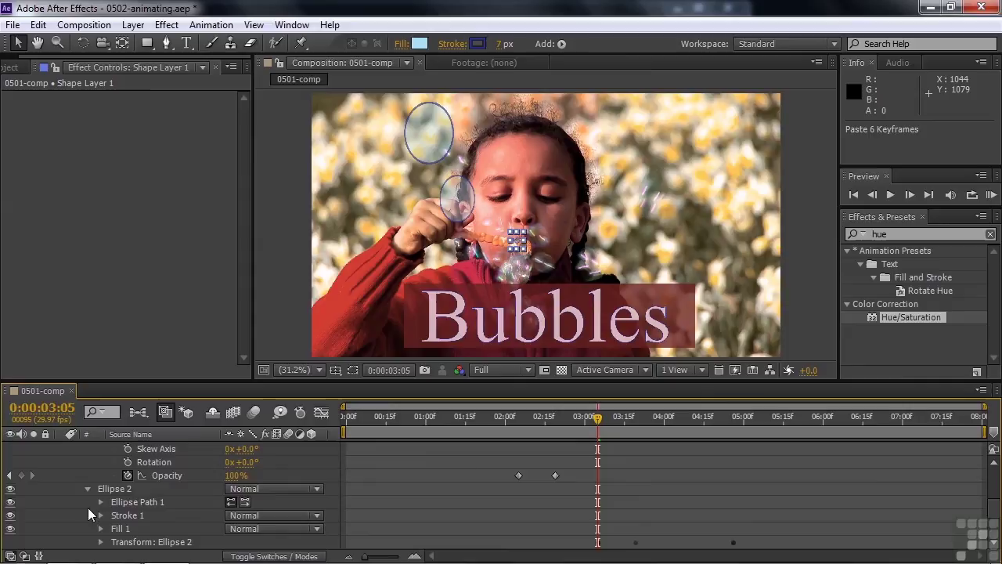
click(101, 540)
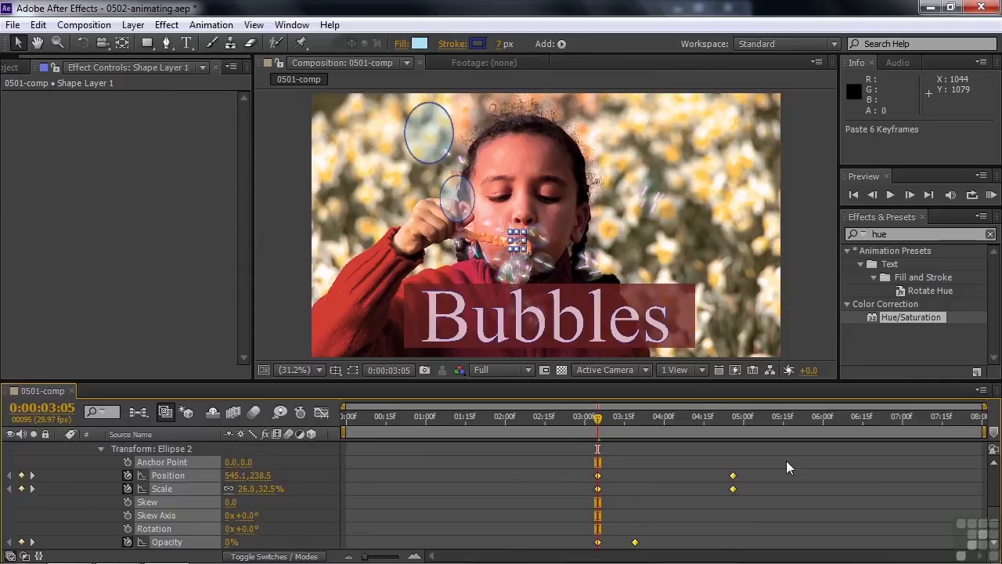
click(99, 448)
scroll(137, 479, up, 5)
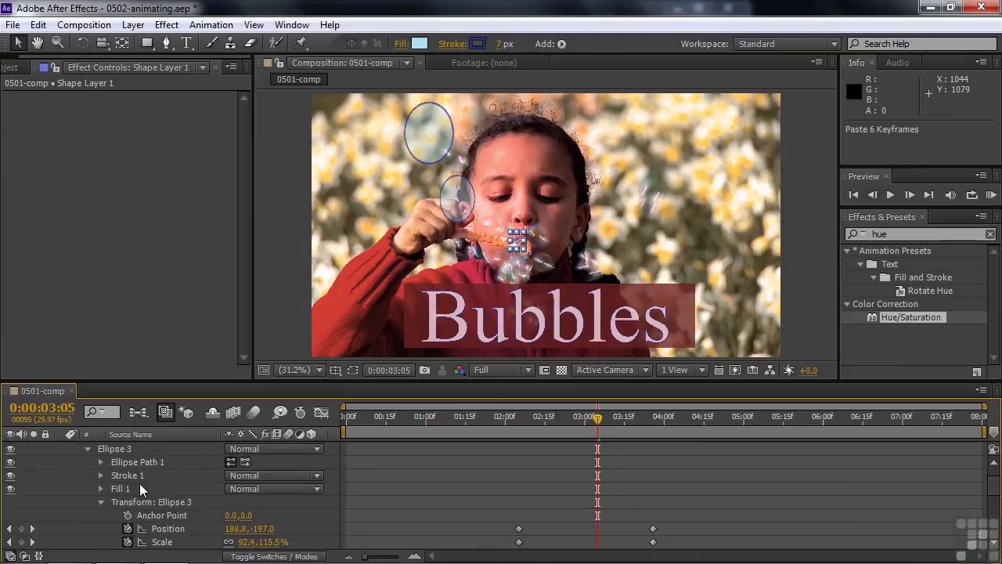
- Collapse Ellipse 3's transform and preview the animation from 0:00:01:29
click(101, 502)
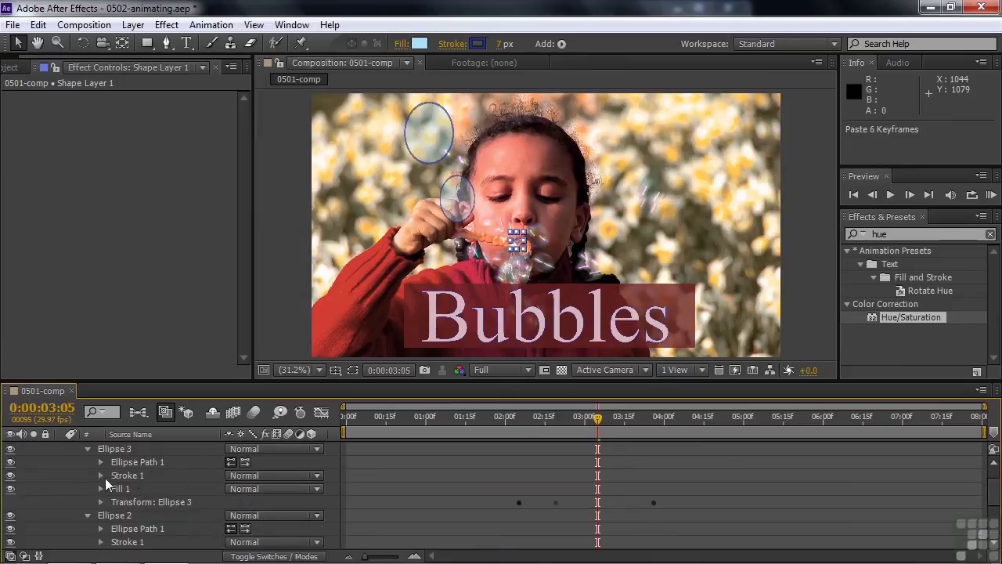
drag(596, 418, 503, 427)
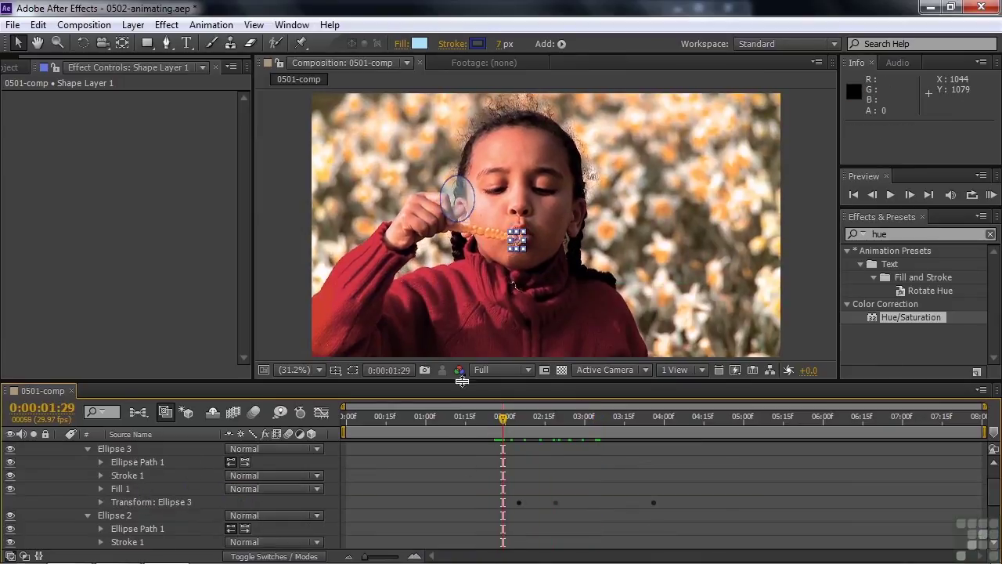
click(52, 458)
key(space)
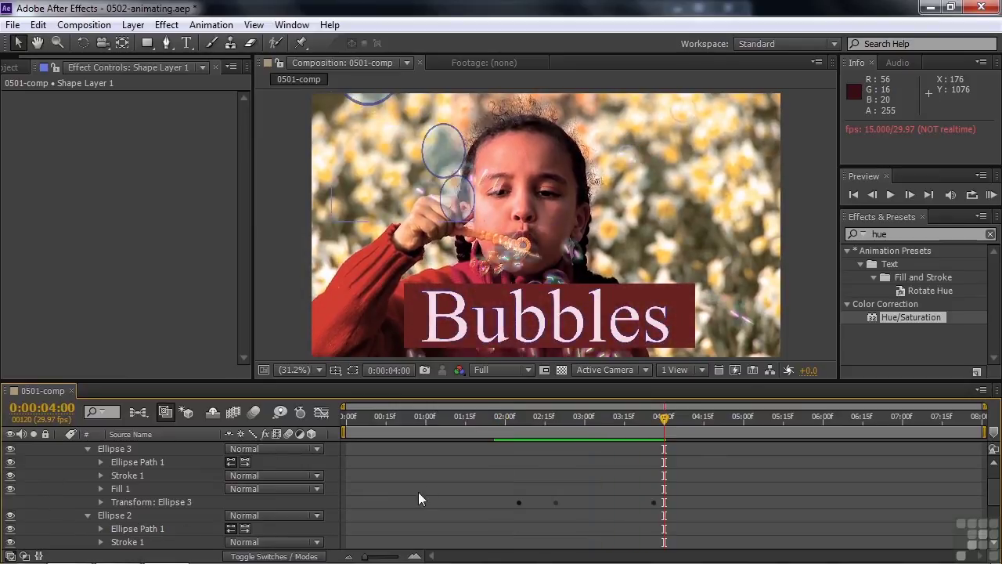
- Collapse Ellipses 3 and 2, then paste the keyframes onto Ellipse 1 at 0:00:04:07
click(87, 449)
click(88, 462)
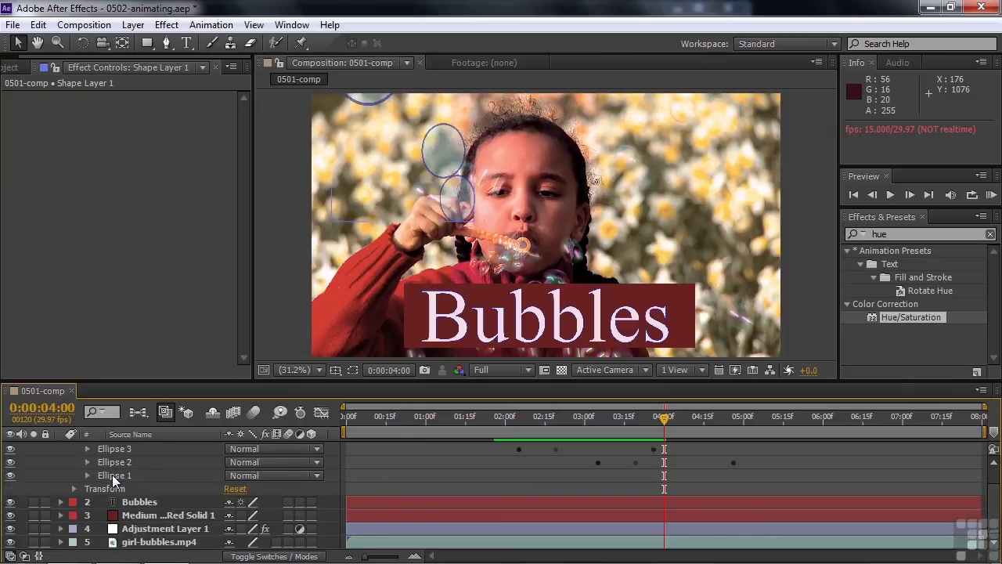
click(112, 474)
drag(664, 422, 679, 429)
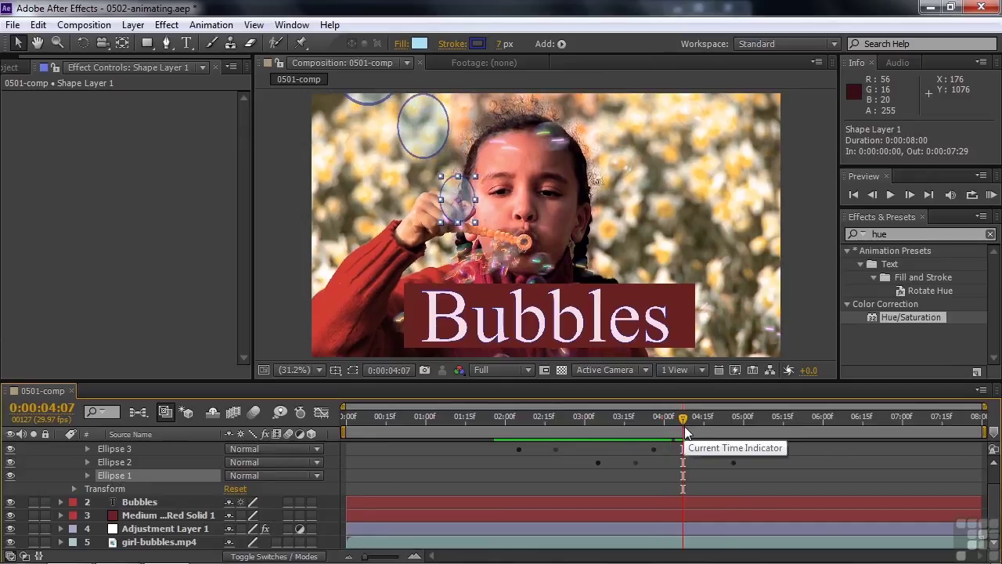
key(ctrl+v)
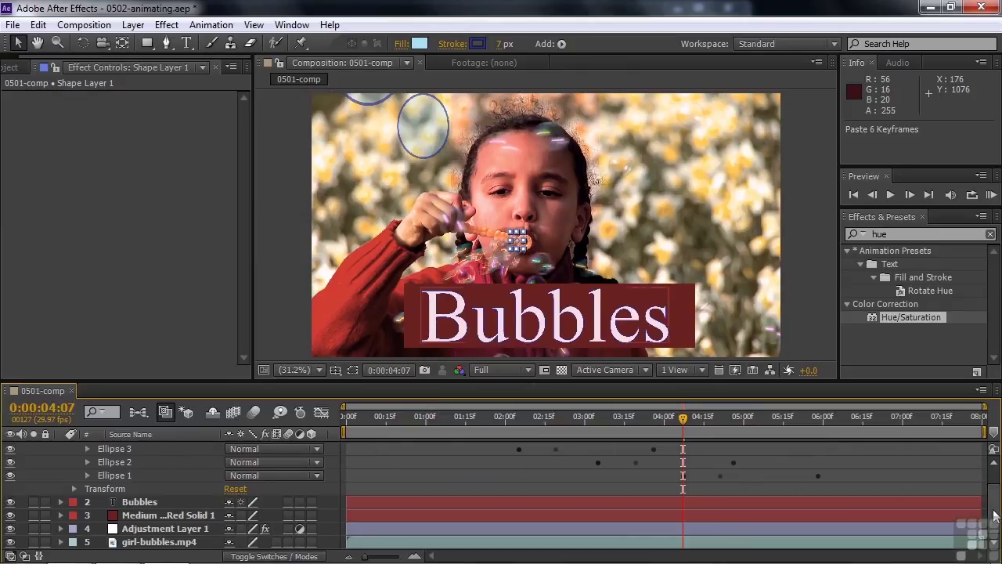
scroll(157, 470, up, 1)
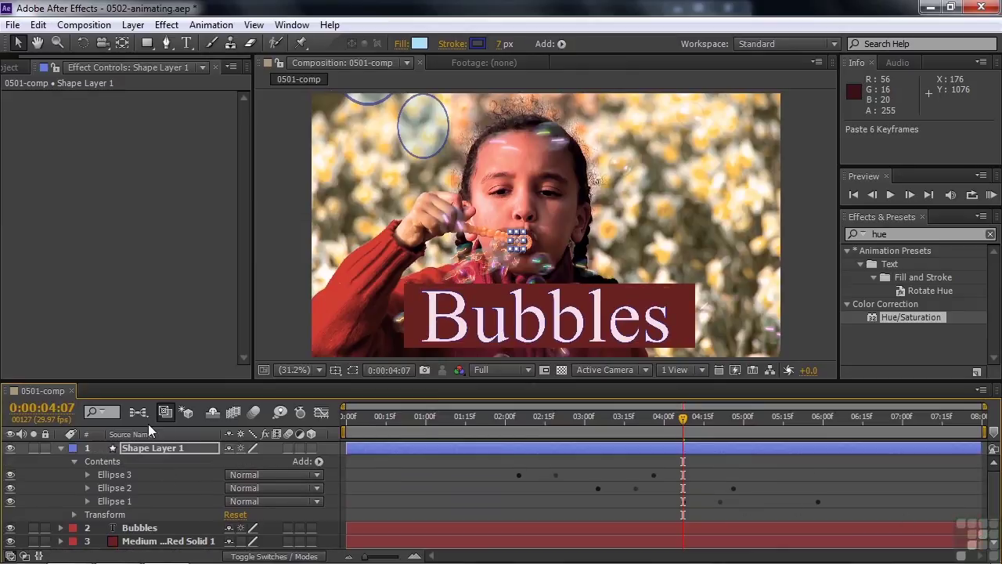
- Collapse Shape Layer 1, deselect all, and preview the composition from 0:00:00:00
click(61, 448)
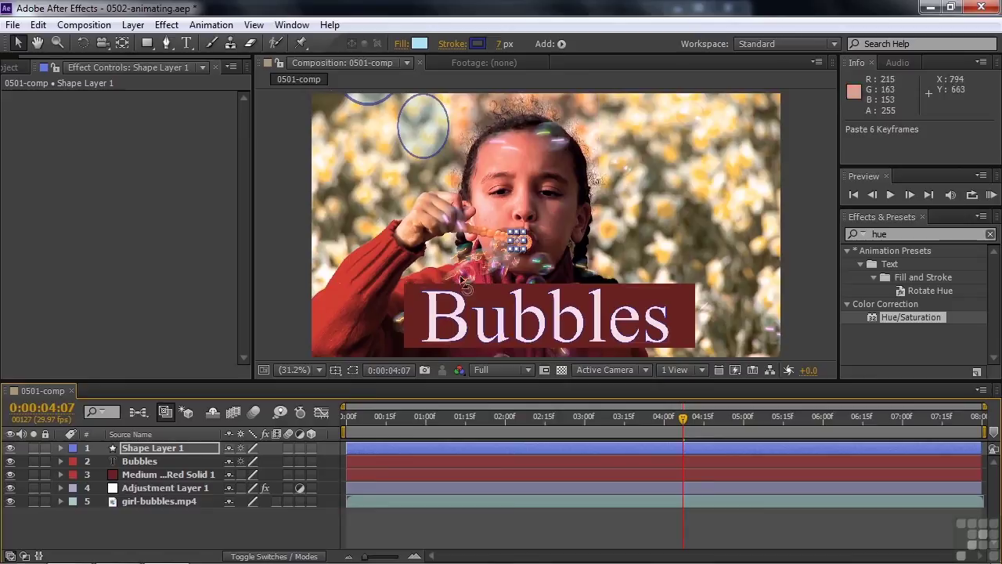
click(122, 530)
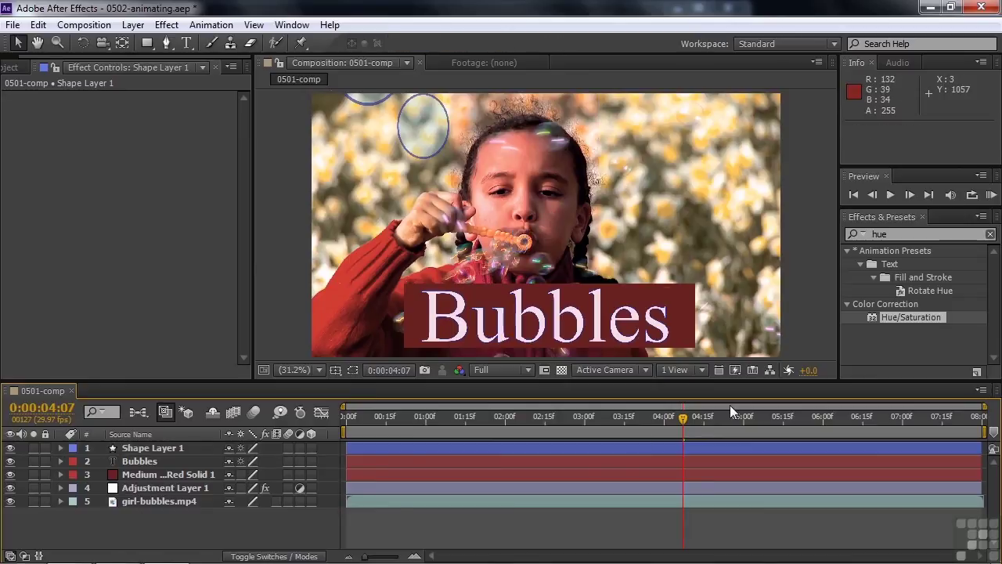
drag(686, 418, 312, 420)
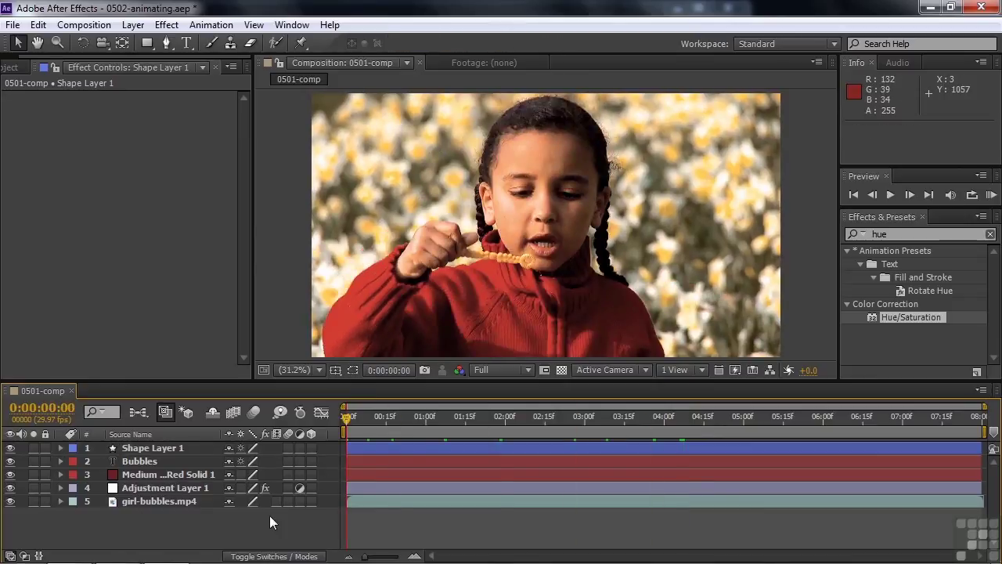
key(space)
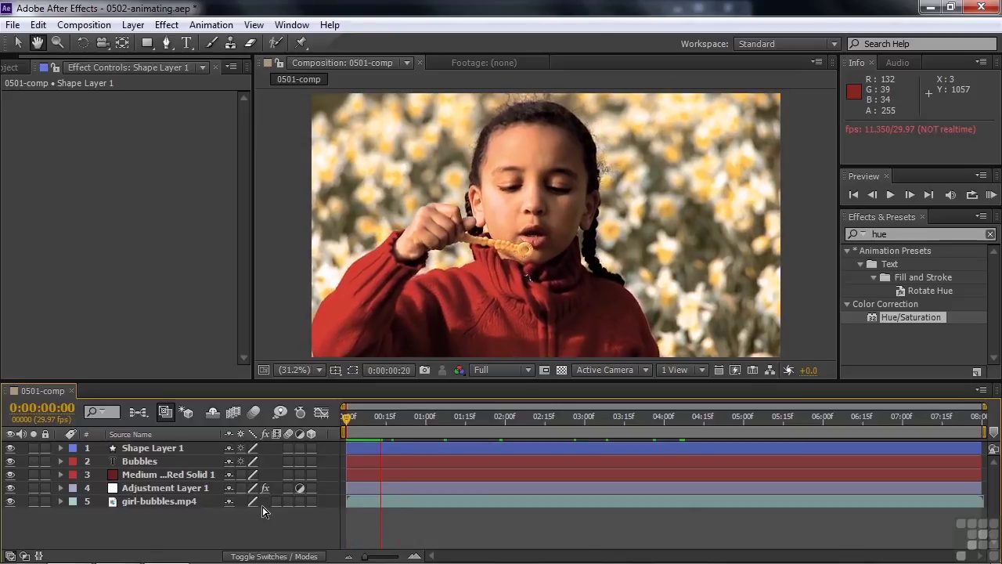